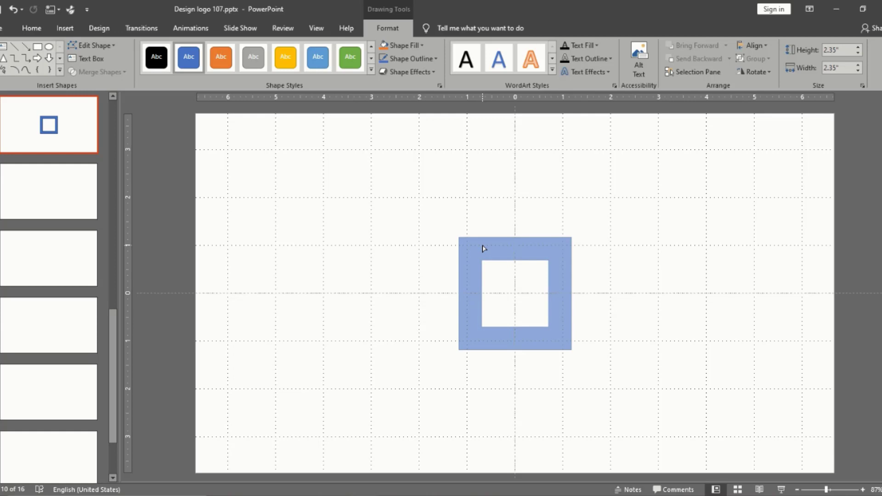
# Thicken the square frame's border slightly and enlarge the frame about its centre to 2.62 by 2.62 inches
pyautogui.moveTo(483, 249); pyautogui.dragTo(486, 251)
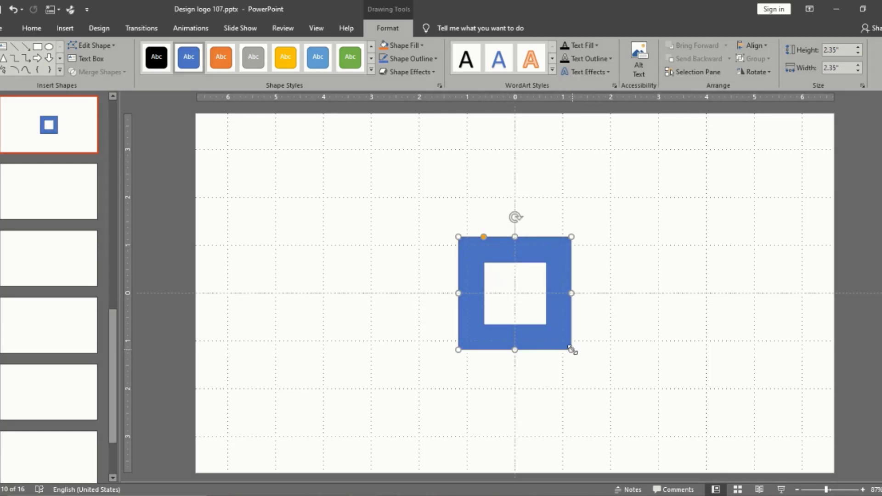
pyautogui.moveTo(571, 349); pyautogui.dragTo(577, 355)
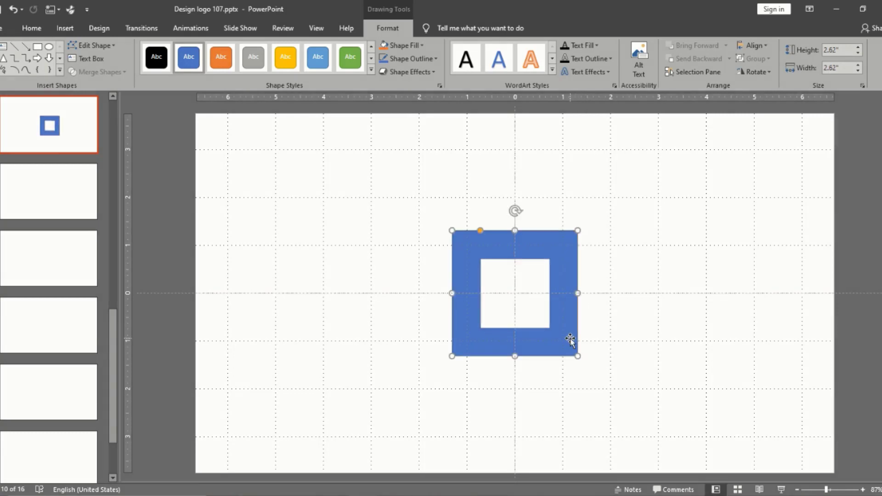
pyautogui.click(641, 336)
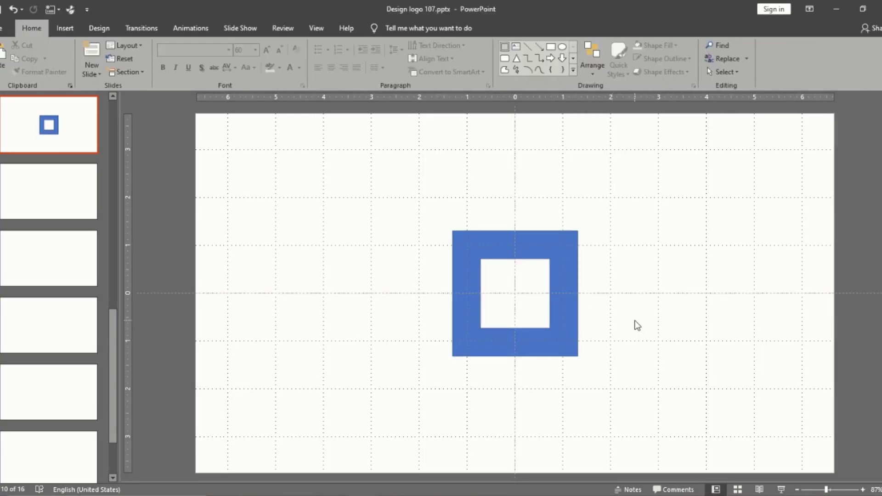
# Draw a thin straight diagonal line running from above the square frame through its centre to below it
pyautogui.click(528, 47)
pyautogui.moveTo(493, 238)
pyautogui.mouseDown()
pyautogui.moveTo(586, 434)
pyautogui.moveTo(580, 451)
pyautogui.mouseUp()
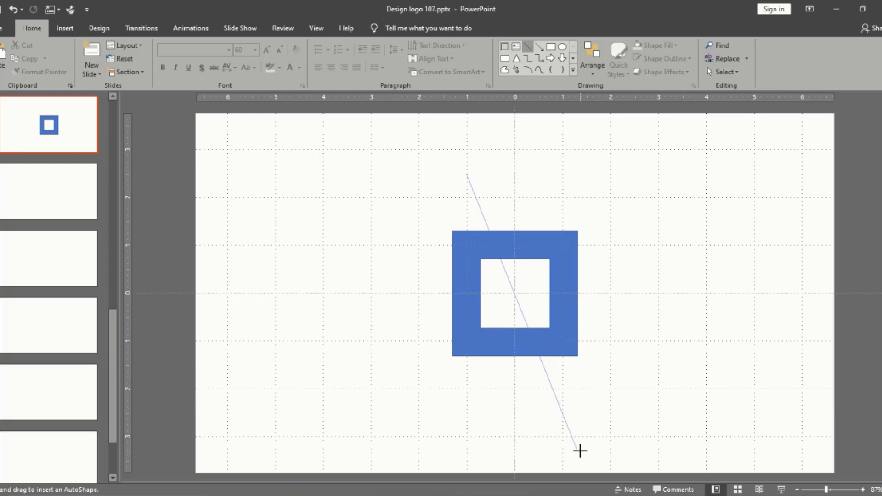
pyautogui.moveTo(580, 451); pyautogui.dragTo(572, 437)
pyautogui.click(600, 419)
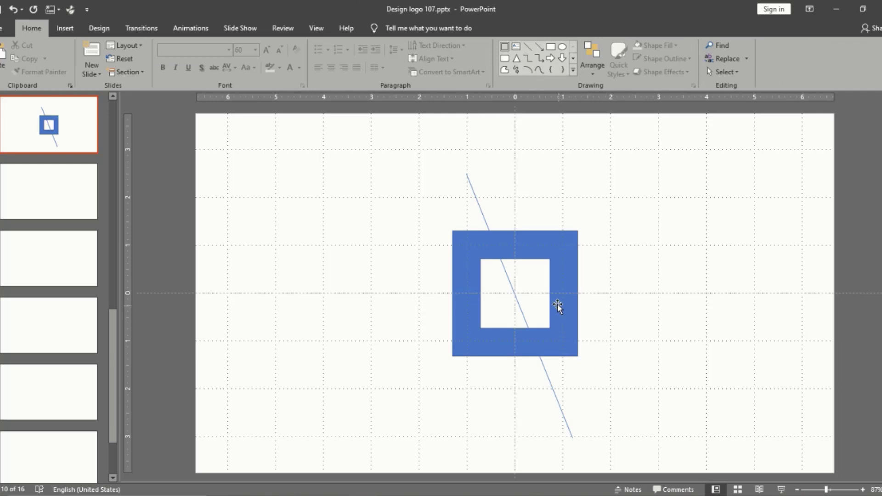
# Try to select the square frame and diagonal line together for merging, and delete the line
pyautogui.click(468, 177)
pyautogui.click(522, 201)
pyautogui.click(524, 237)
pyautogui.keyDown('shift'); pyautogui.click(483, 216); pyautogui.keyUp('shift')
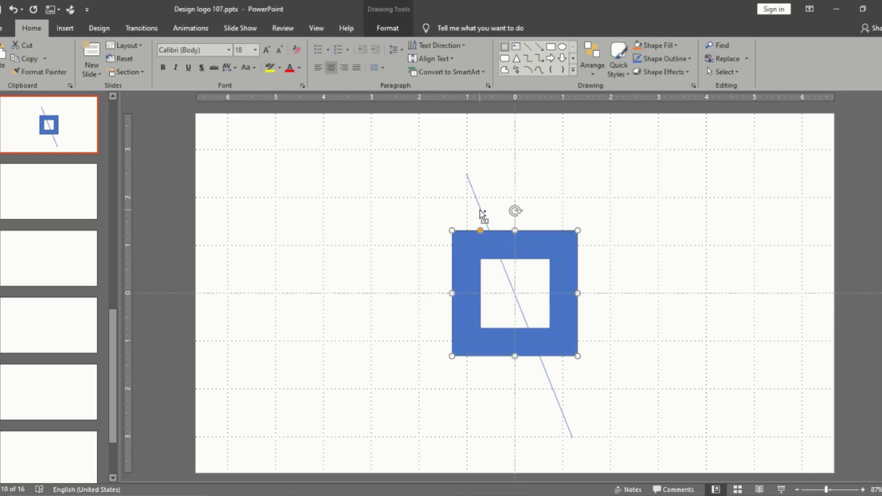
pyautogui.click(387, 28)
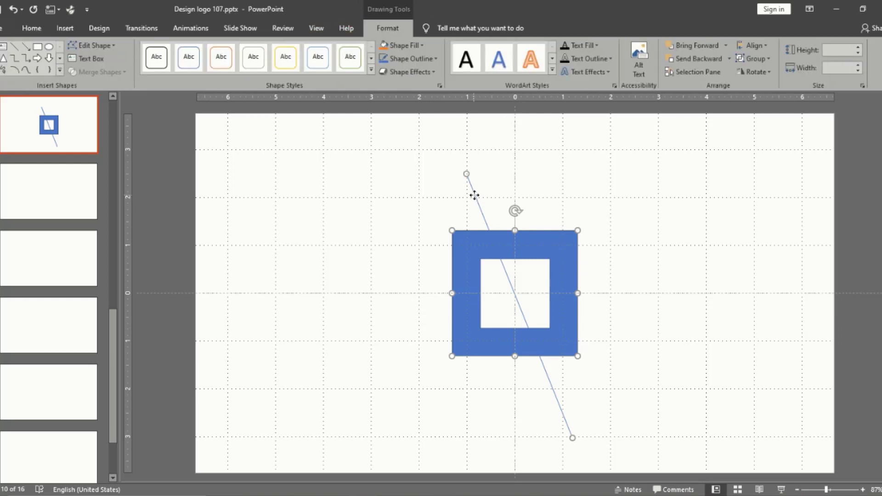
pyautogui.click(581, 211)
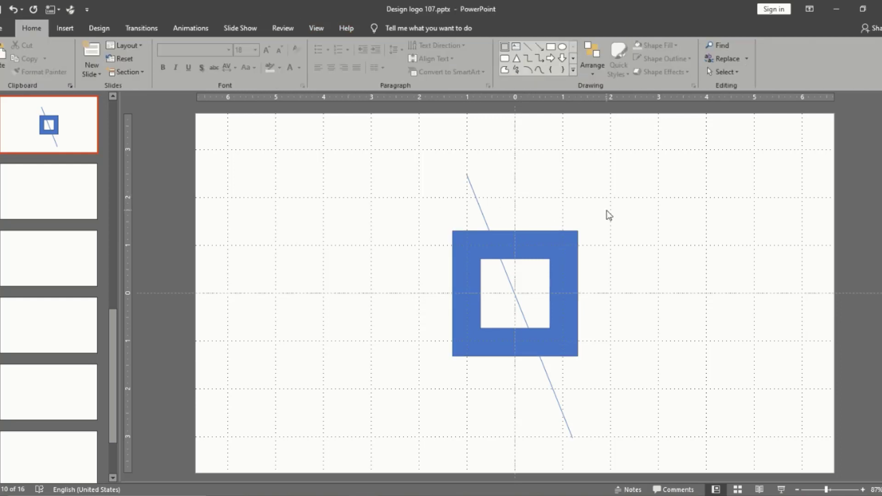
pyautogui.click(480, 214)
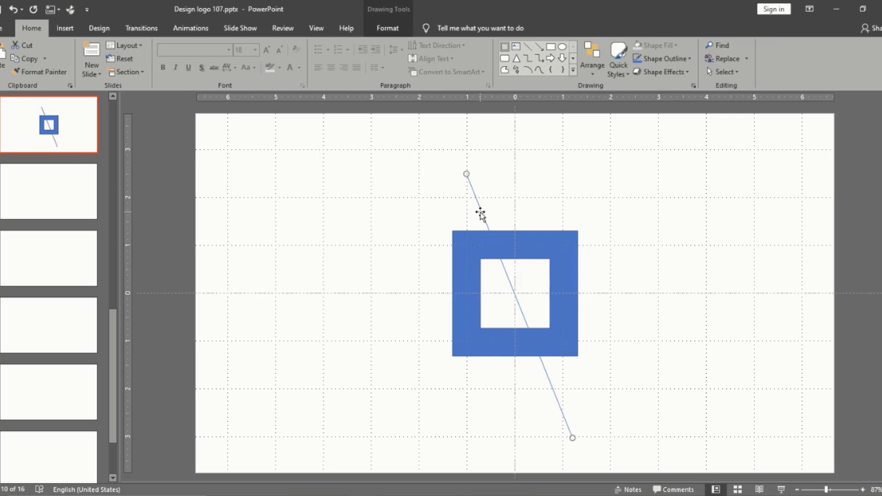
pyautogui.press('Delete')
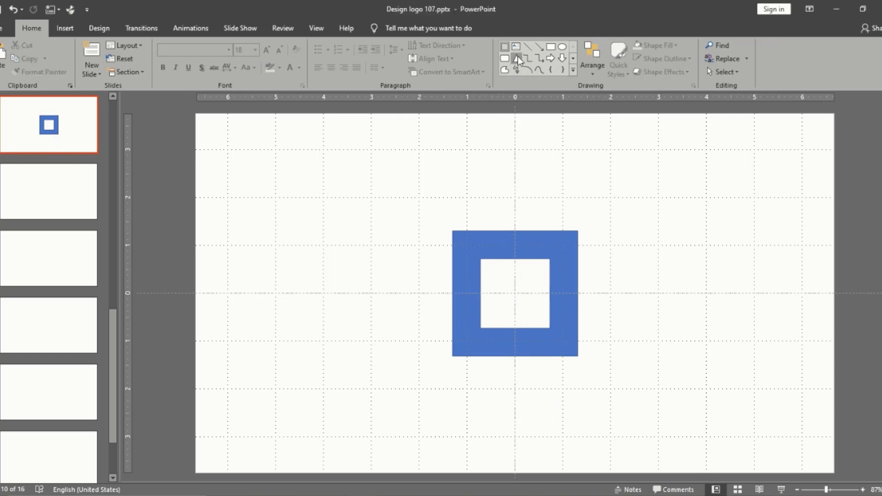
# Draw a thin rectangle 6.76 inches wide and 0.05 inches high, rotate it diagonally and centre it over the square frame
pyautogui.click(550, 47)
pyautogui.moveTo(500, 168)
pyautogui.mouseDown()
pyautogui.moveTo(673, 181)
pyautogui.moveTo(822, 171)
pyautogui.mouseUp()
pyautogui.moveTo(661, 148); pyautogui.dragTo(543, 284)
pyautogui.moveTo(546, 368); pyautogui.dragTo(544, 364)
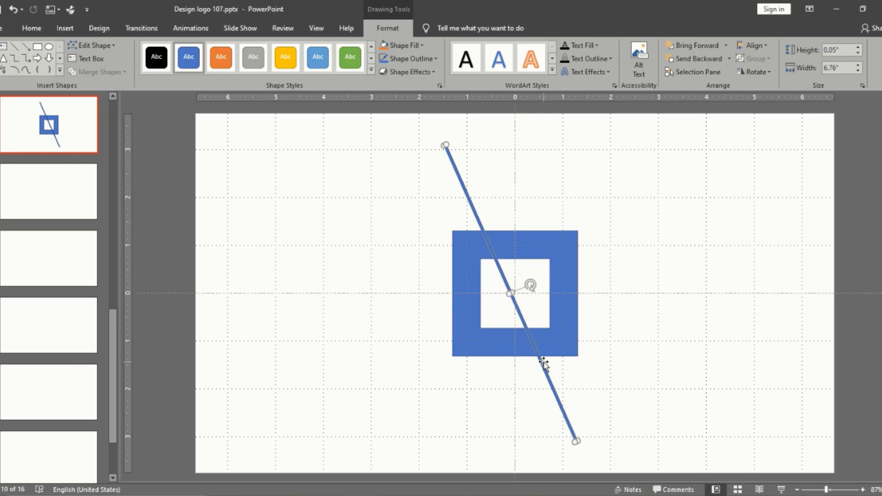
pyautogui.hotkey('ctrl', 'Right')
pyautogui.hotkey('ctrl', 'Right')
pyautogui.hotkey('ctrl', 'Right')
pyautogui.hotkey('ctrl', 'Right')
pyautogui.hotkey('ctrl', 'Right')
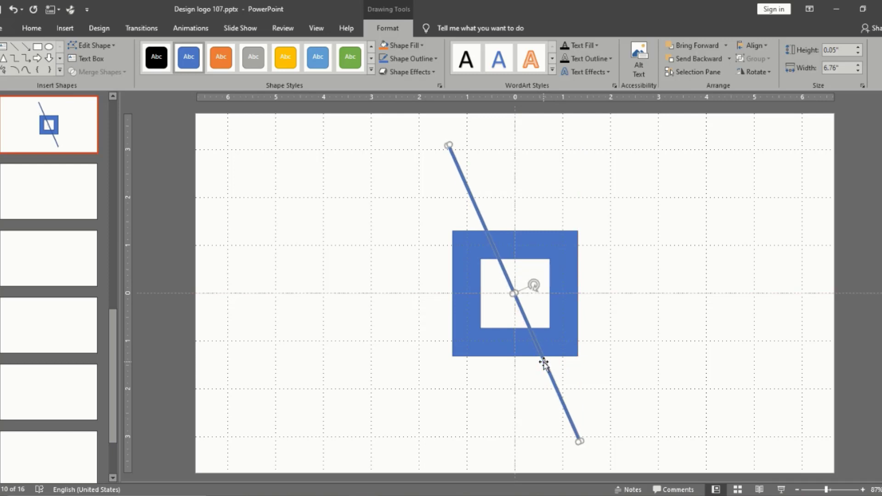
pyautogui.click(588, 372)
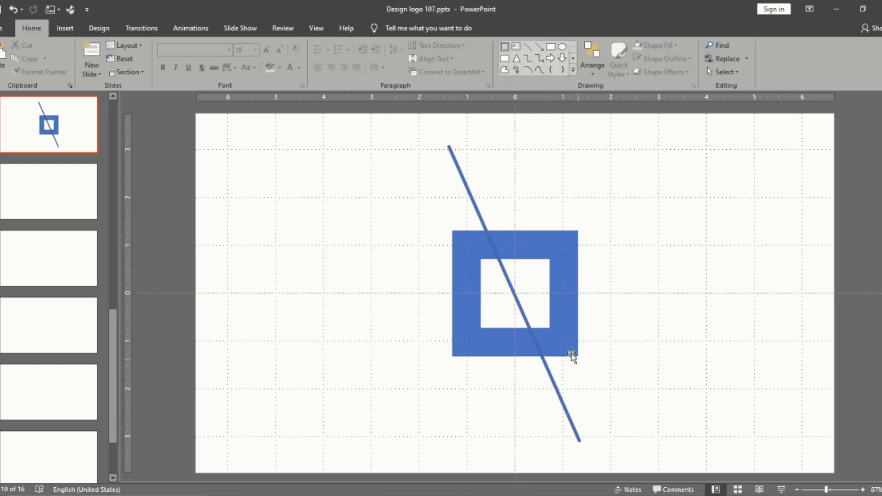
# Shrink the square frame to 2.04 by 2.04 inches about its centre and thicken its border until the hole closes
pyautogui.click(483, 248)
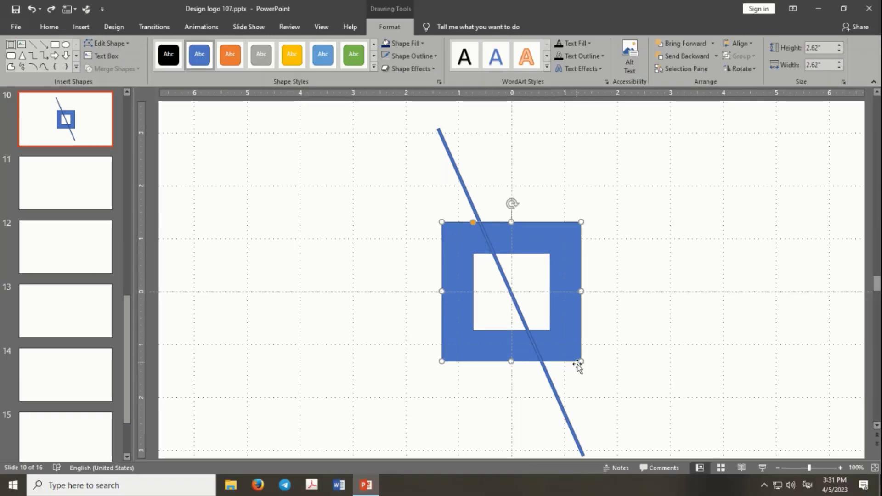
pyautogui.moveTo(581, 362); pyautogui.dragTo(552, 324)
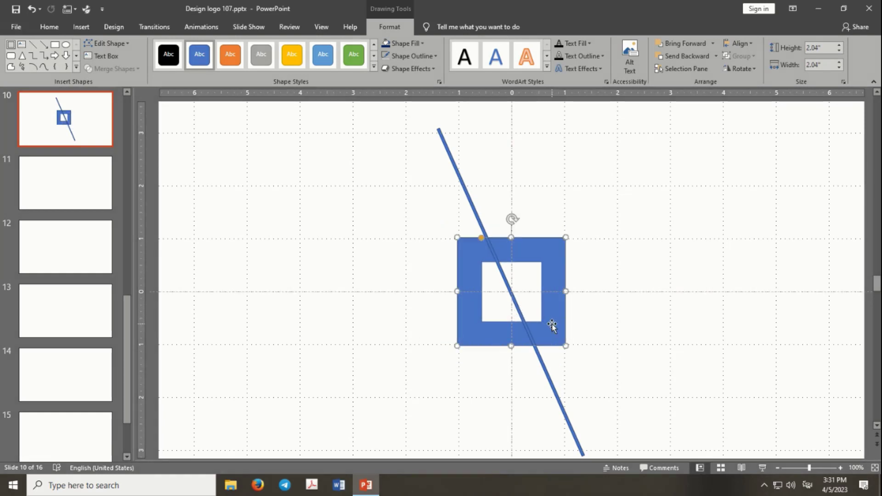
pyautogui.moveTo(483, 243); pyautogui.dragTo(513, 280)
pyautogui.click(620, 247)
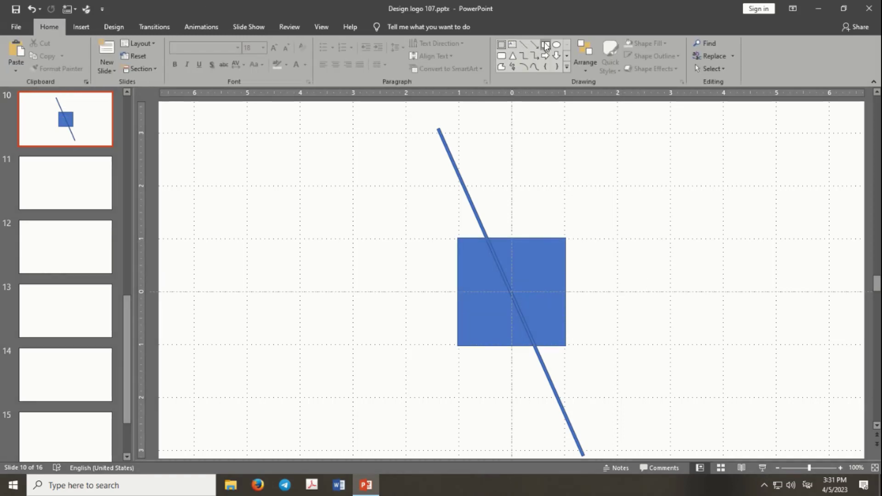
# Draw a 0.88 by 0.88 inch square centred on the large blue square
pyautogui.click(546, 44)
pyautogui.moveTo(558, 147)
pyautogui.mouseDown()
pyautogui.moveTo(602, 192)
pyautogui.moveTo(558, 201)
pyautogui.moveTo(512, 292)
pyautogui.moveTo(535, 272)
pyautogui.mouseUp()
pyautogui.click(522, 276)
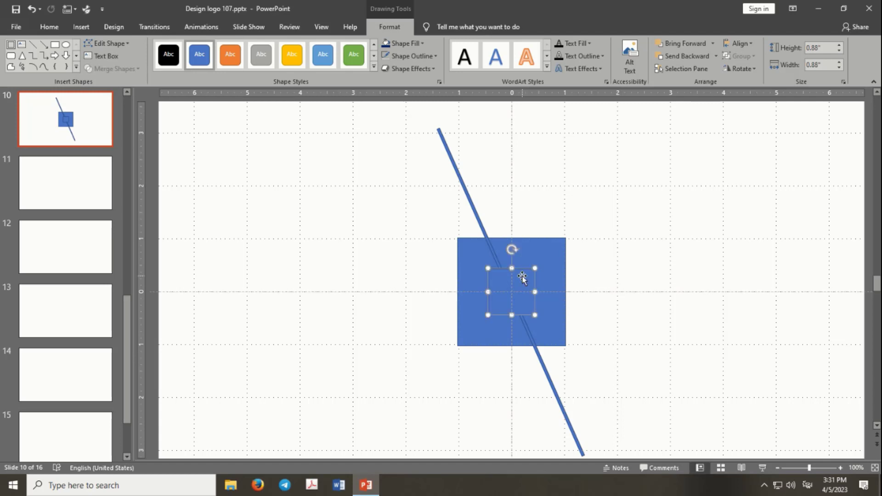
# Try to merge the small centre square with the large square, and undo the deletion of the centre piece
pyautogui.keyDown('shift'); pyautogui.click(551, 275); pyautogui.keyUp('shift')
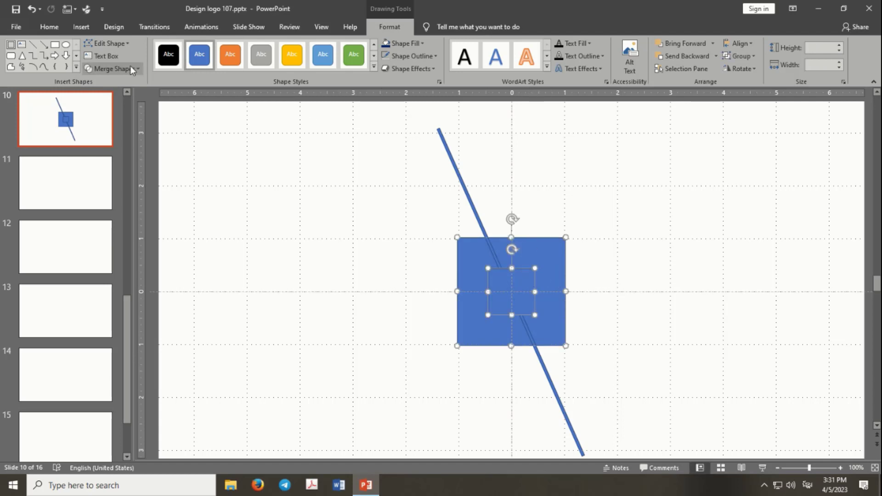
pyautogui.click(115, 69)
pyautogui.click(218, 208)
pyautogui.click(219, 209)
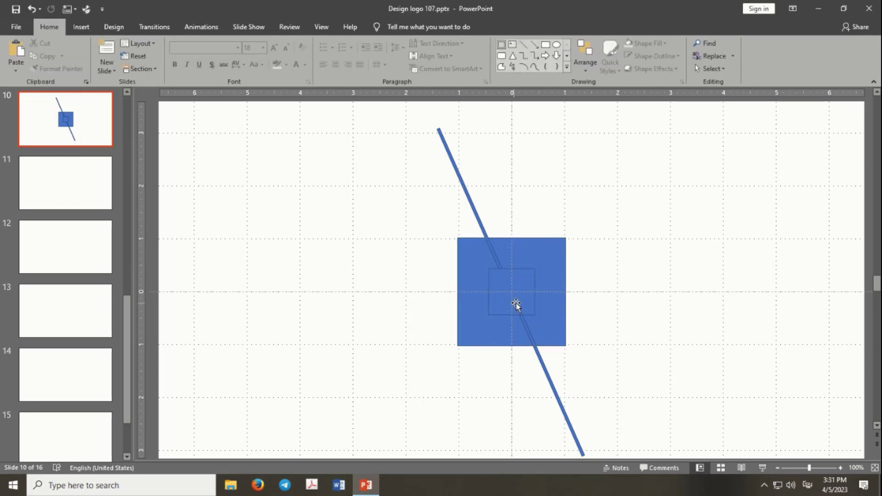
pyautogui.click(518, 302)
pyautogui.press('Delete')
pyautogui.hotkey('ctrl', 'z')
# Try to split the large square along the small centre square's outline with a merge operation
pyautogui.keyDown('shift'); pyautogui.click(532, 259); pyautogui.keyUp('shift')
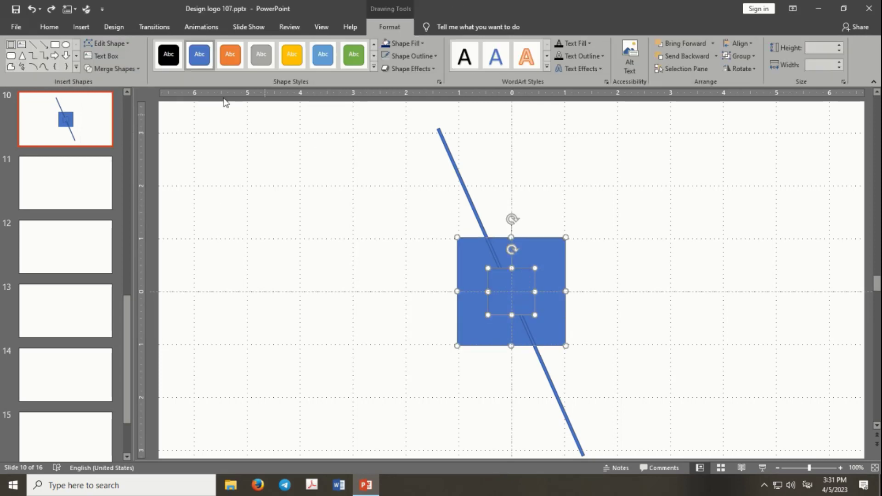
pyautogui.click(129, 69)
pyautogui.click(255, 238)
pyautogui.click(256, 238)
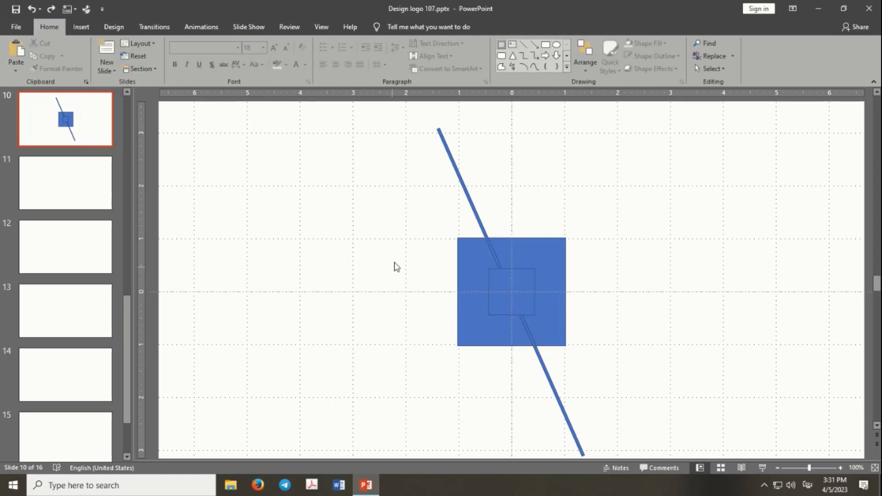
pyautogui.click(496, 281)
pyautogui.keyDown('shift'); pyautogui.click(547, 262); pyautogui.keyUp('shift')
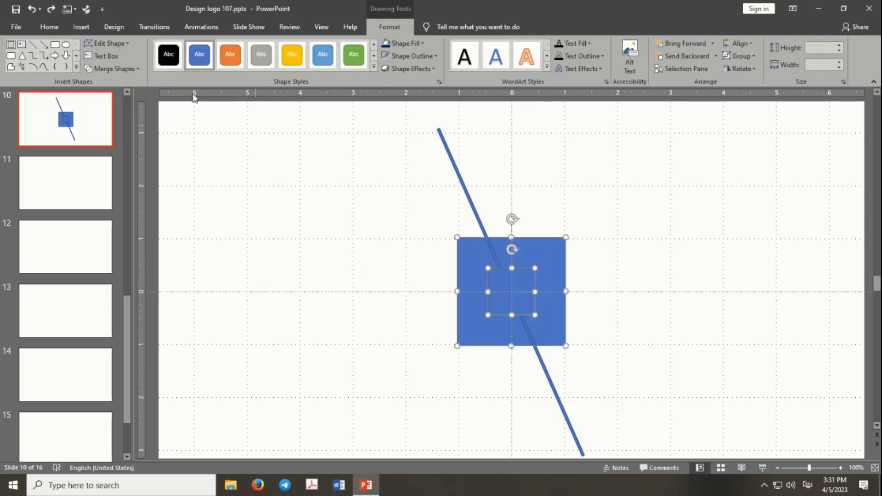
pyautogui.click(121, 68)
pyautogui.click(114, 109)
pyautogui.click(237, 203)
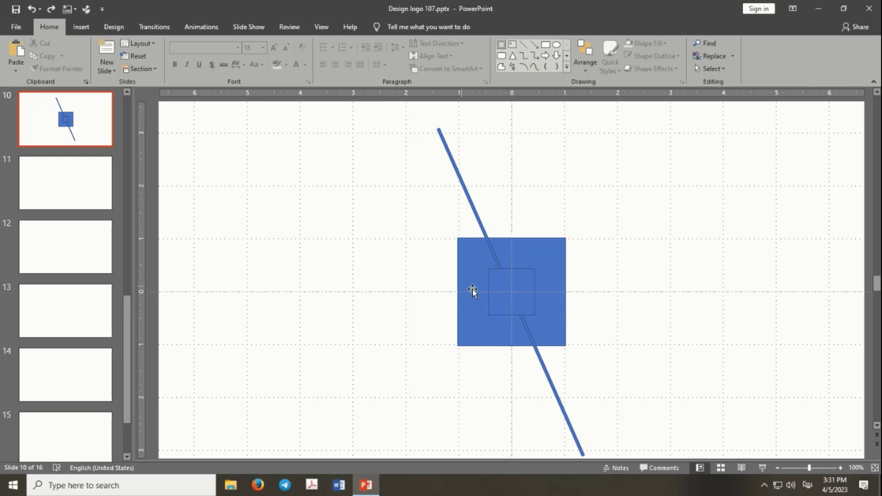
# Reselect the small and large squares and retry the Fragment operation on them
pyautogui.click(497, 290)
pyautogui.keyDown('shift'); pyautogui.click(473, 260); pyautogui.keyUp('shift')
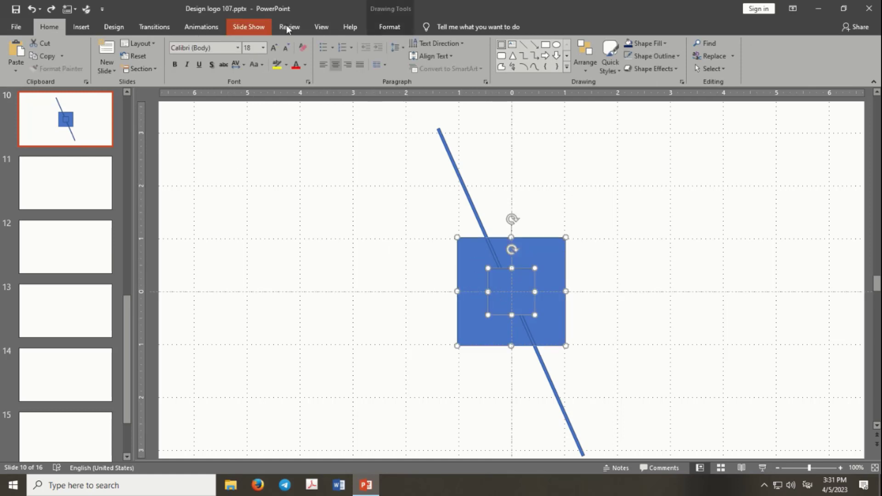
pyautogui.click(389, 26)
pyautogui.click(124, 69)
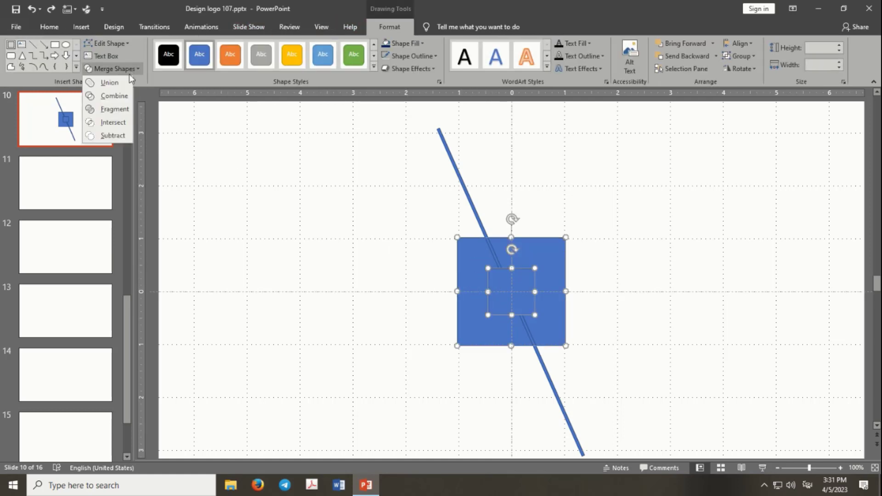
pyautogui.click(115, 111)
pyautogui.click(380, 290)
# Delete the small square at the centre of the large square
pyautogui.click(508, 299)
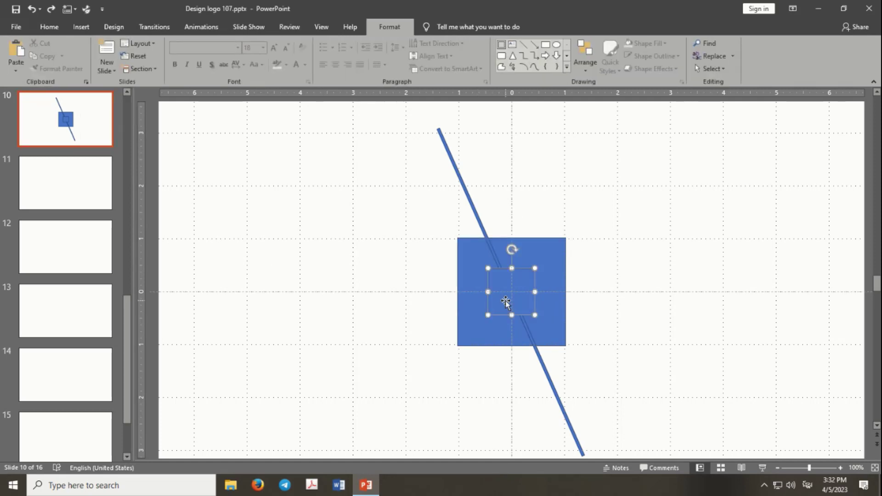
pyautogui.press('Delete')
pyautogui.click(512, 294)
# Reopen a small square hole in the centre of the 2.04 inch frame by thinning its border
pyautogui.click(531, 281)
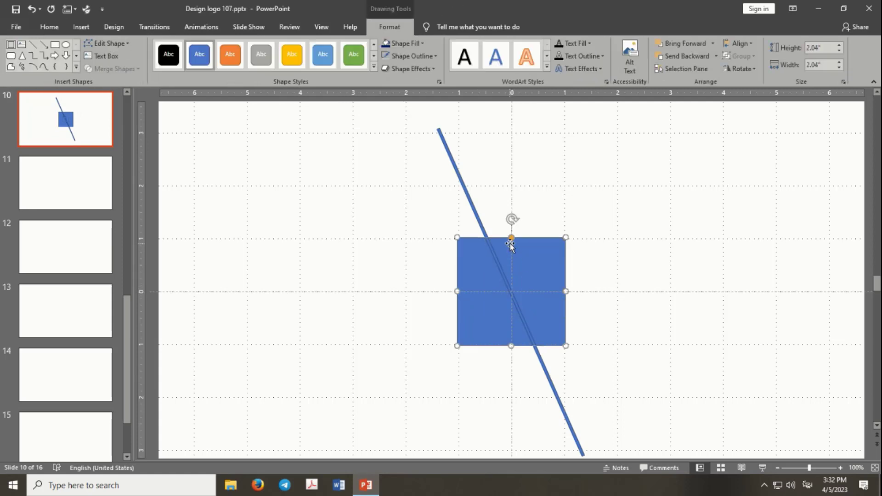
pyautogui.press('Delete')
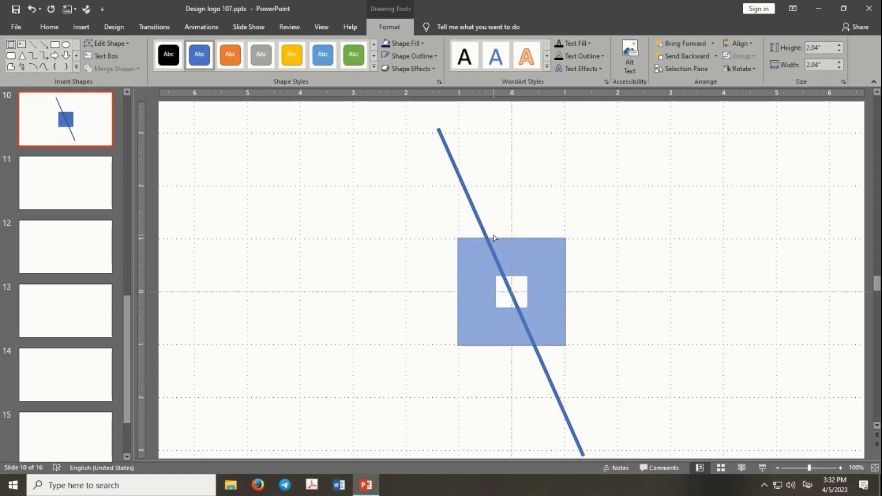
pyautogui.click(545, 272)
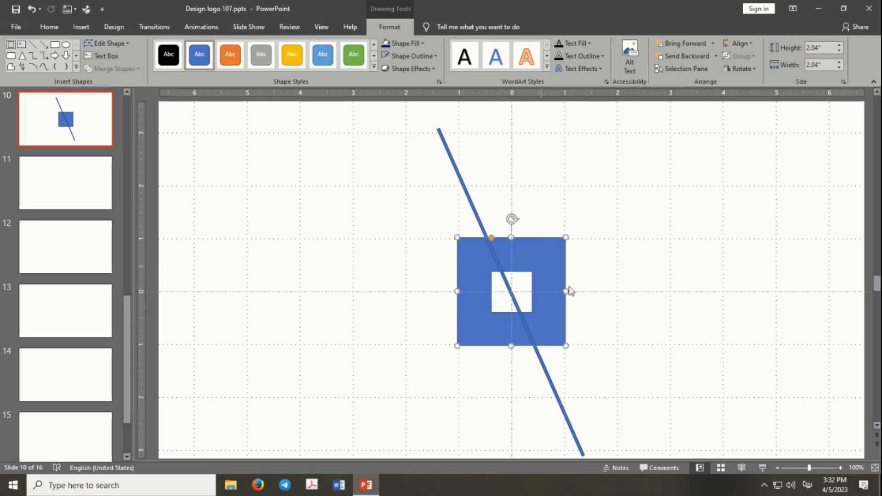
# Place an offset copy of the square frame below and to its right, and delete the copy
pyautogui.moveTo(544, 272); pyautogui.dragTo(568, 301)
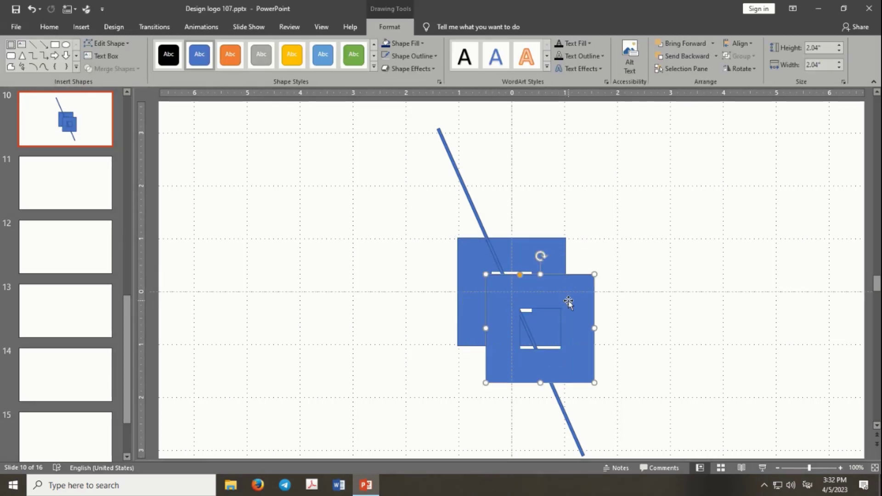
pyautogui.press('Delete')
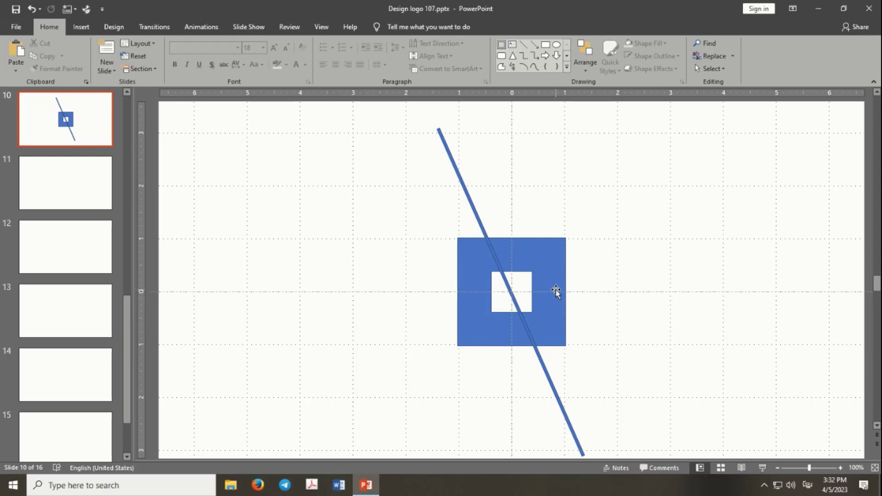
# Thicken the square frame's border slightly to make its centre hole smaller
pyautogui.click(556, 291)
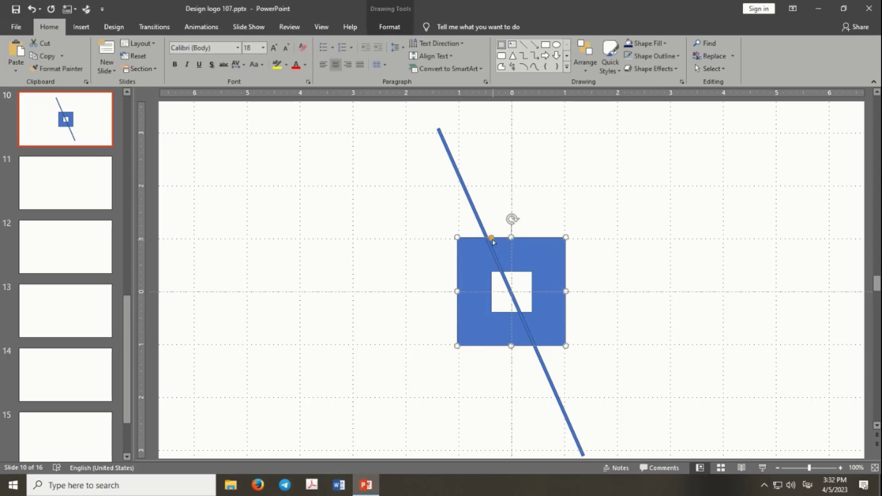
pyautogui.moveTo(492, 239); pyautogui.dragTo(495, 241)
pyautogui.moveTo(541, 270); pyautogui.dragTo(541, 289)
pyautogui.click(541, 263)
pyautogui.hotkey('ctrl', 'z')
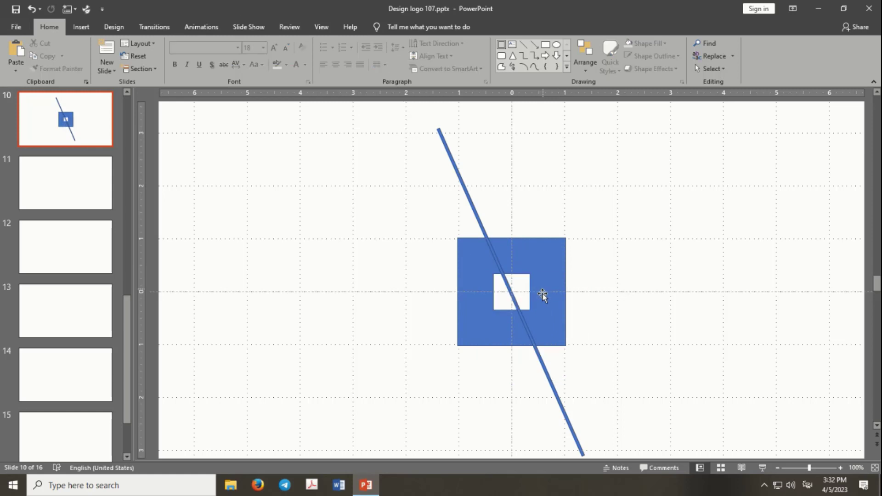
# Rotate the thin diagonal bar slightly steeper while keeping it centred on the square frame
pyautogui.click(534, 337)
pyautogui.click(477, 225)
pyautogui.click(583, 366)
pyautogui.click(538, 327)
pyautogui.moveTo(530, 285); pyautogui.dragTo(532, 285)
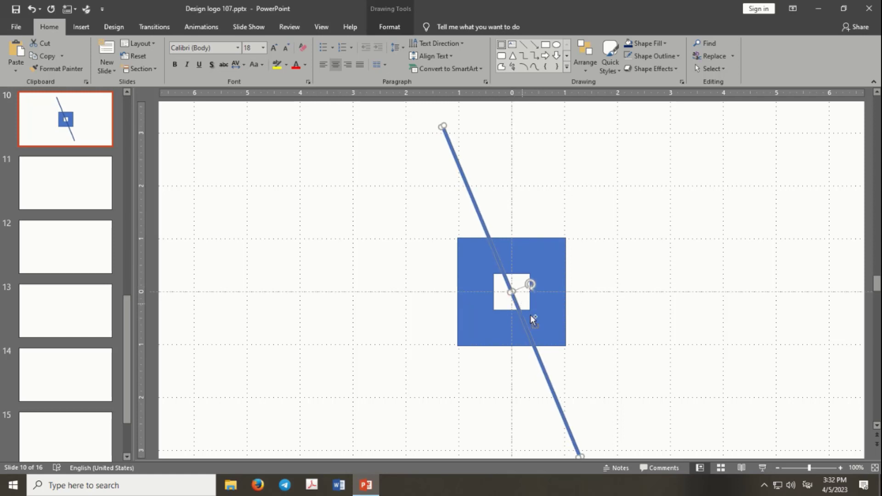
pyautogui.click(532, 317)
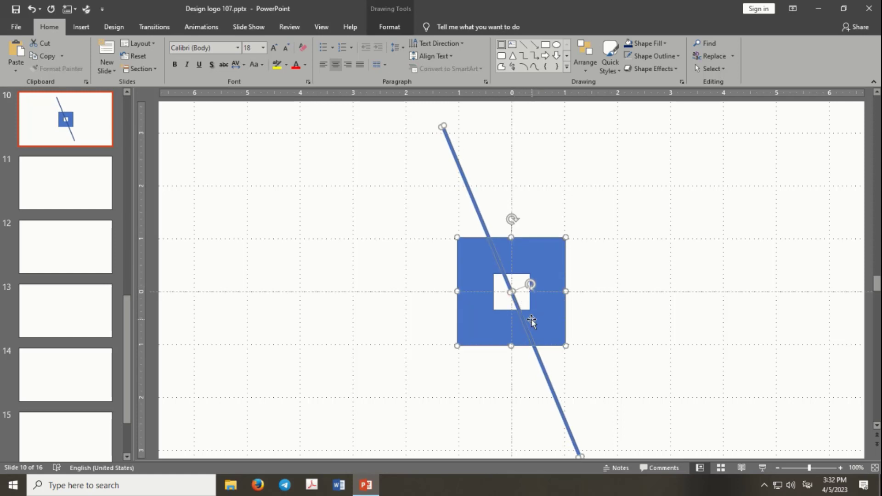
# Fragment the square frame and the diagonal bar, and delete the fragments filling the centre hole
pyautogui.keyDown('shift'); pyautogui.click(539, 359); pyautogui.keyUp('shift')
pyautogui.click(390, 27)
pyautogui.click(112, 68)
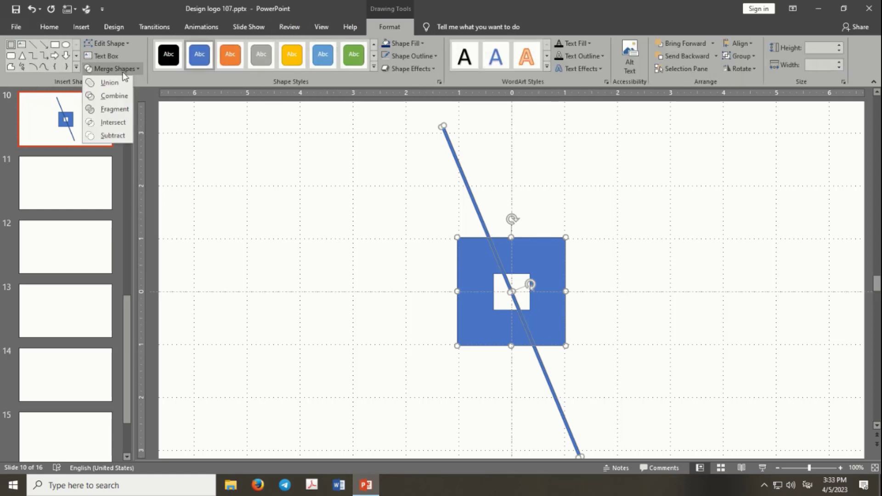
pyautogui.click(117, 112)
pyautogui.click(508, 284)
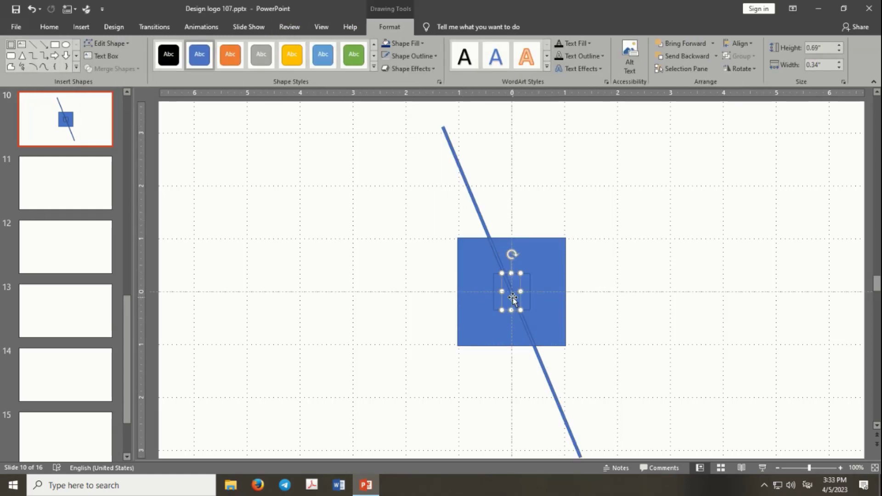
pyautogui.press('Delete')
# Shift the frame's left half aside and delete all remaining diagonal bar fragments inside and outside the frame
pyautogui.click(506, 271)
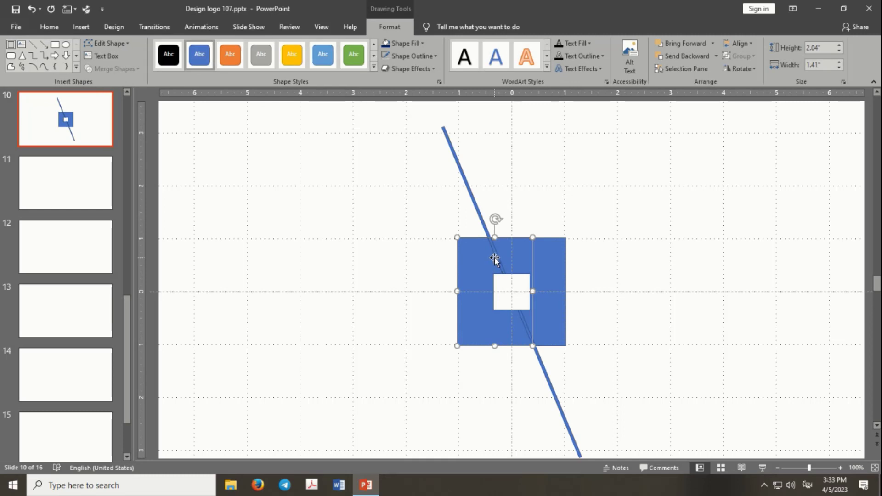
pyautogui.click(474, 205)
pyautogui.press('Delete')
pyautogui.moveTo(474, 260); pyautogui.dragTo(469, 260)
pyautogui.click(499, 264)
pyautogui.press('Delete')
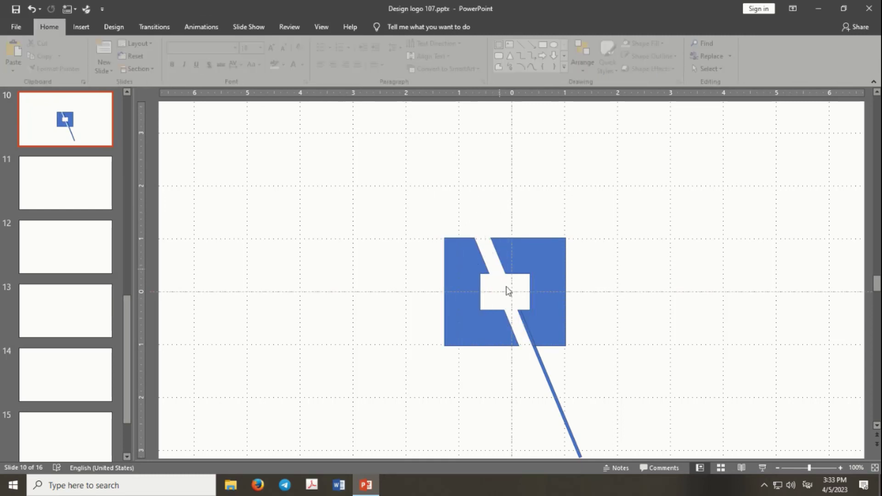
pyautogui.click(528, 335)
pyautogui.press('Delete')
pyautogui.click(537, 354)
pyautogui.press('Delete')
# Move the left half back against the diagonal cut, and slide the right half down along it until its top meets the centre hole's upper edge
pyautogui.moveTo(504, 344); pyautogui.dragTo(519, 344)
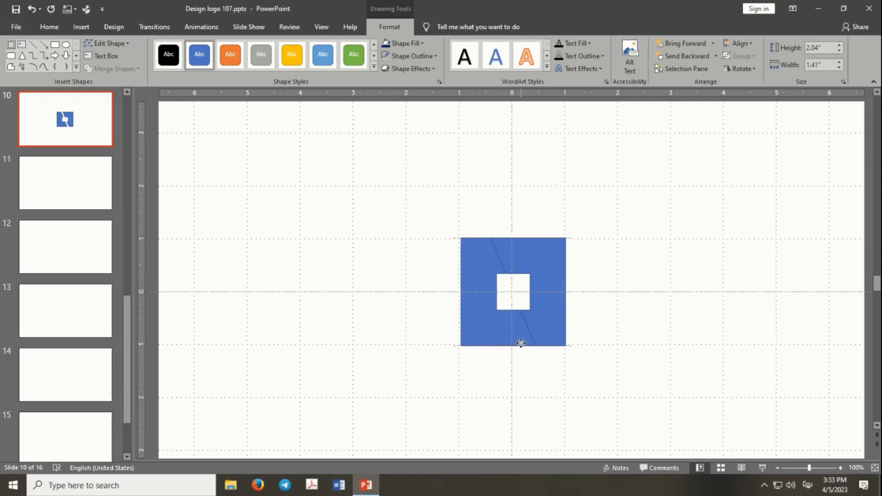
pyautogui.click(551, 301)
pyautogui.moveTo(548, 312); pyautogui.dragTo(563, 343)
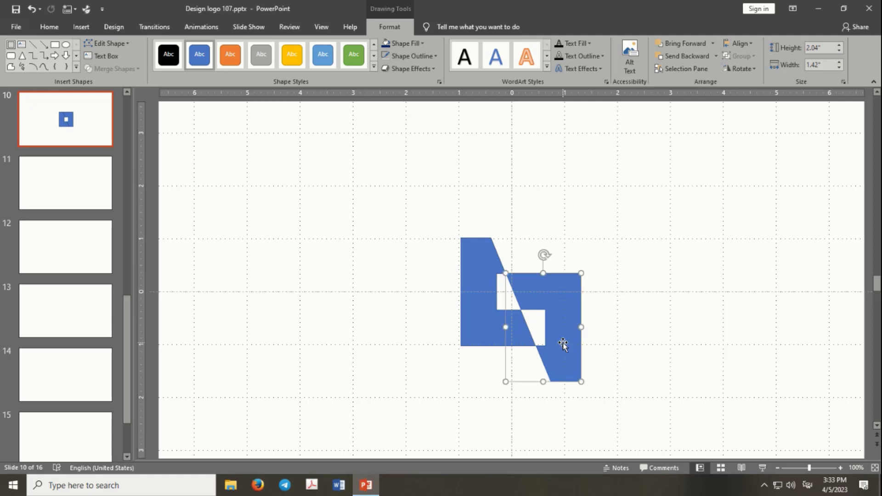
pyautogui.click(591, 306)
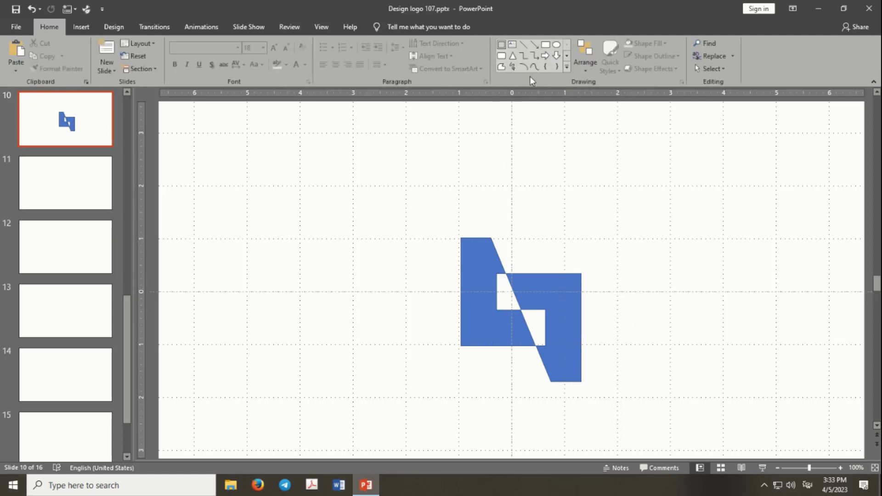
# Fill both halves of the logo with dark navy blue
pyautogui.scroll(5, 584, 220)
pyautogui.scroll(2, 411, 241)
pyautogui.hotkey('ctrl', 'a')
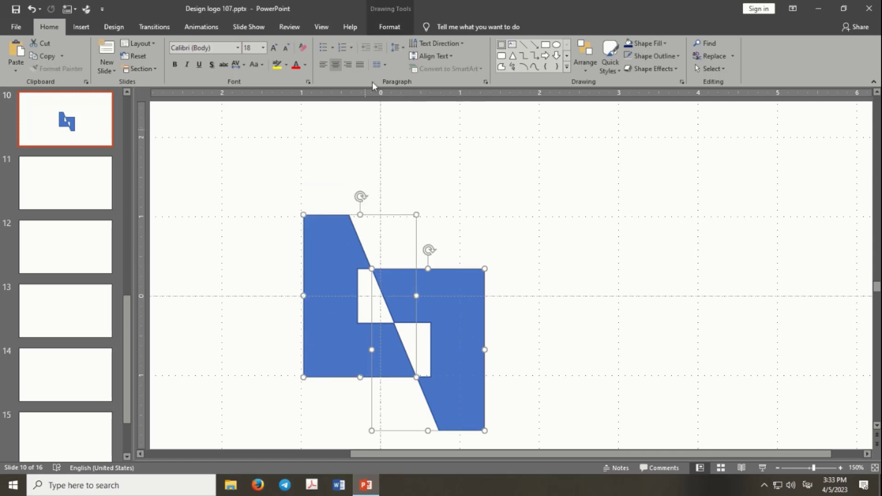
pyautogui.click(388, 27)
pyautogui.click(383, 44)
pyautogui.click(477, 186)
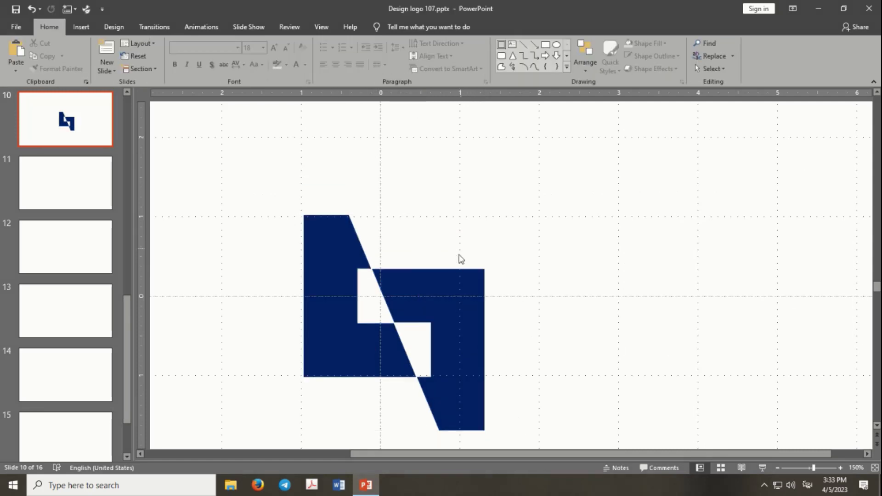
pyautogui.click(455, 277)
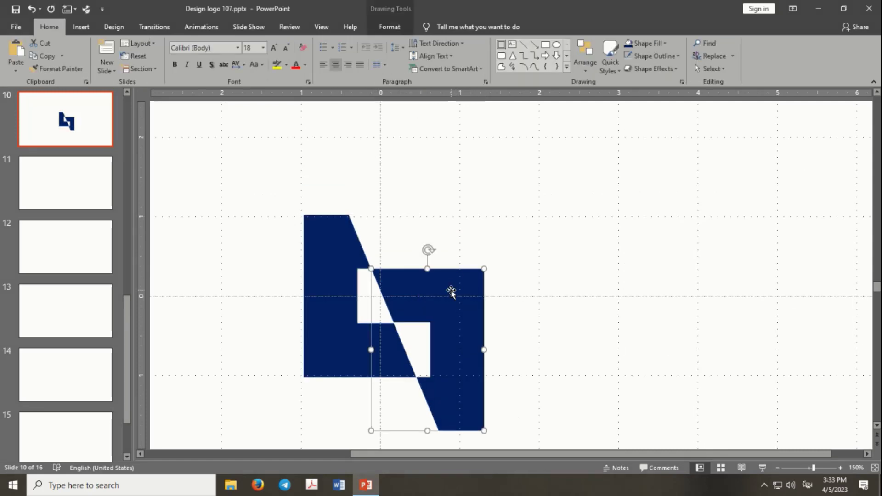
pyautogui.click(447, 234)
# Draw a freeform triangular spike about 1.02 inches tall and 0.42 inches wide on top of the left half, continuing the diagonal edge upward
pyautogui.scroll(-5, 448, 225)
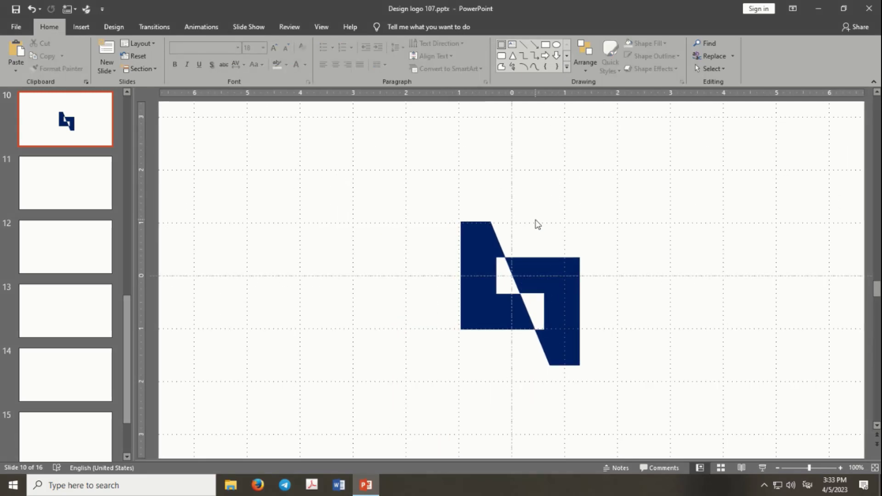
pyautogui.click(501, 67)
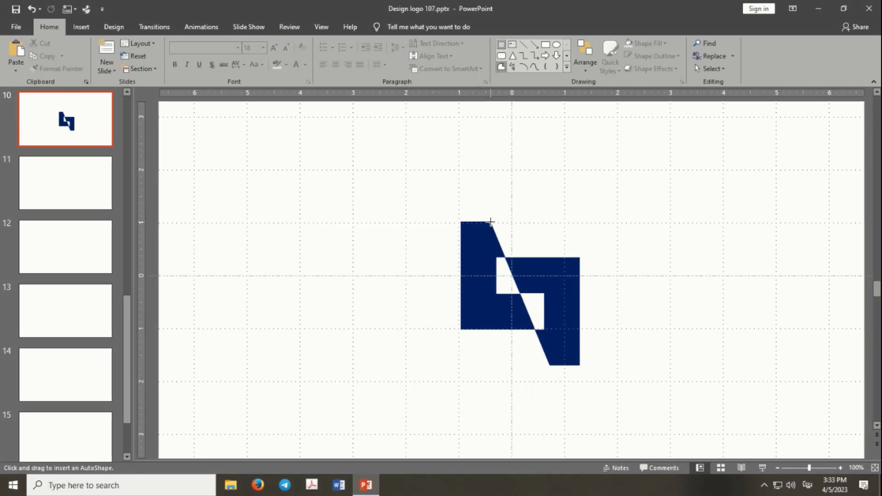
pyautogui.click(489, 222)
pyautogui.click(467, 169)
pyautogui.click(490, 223)
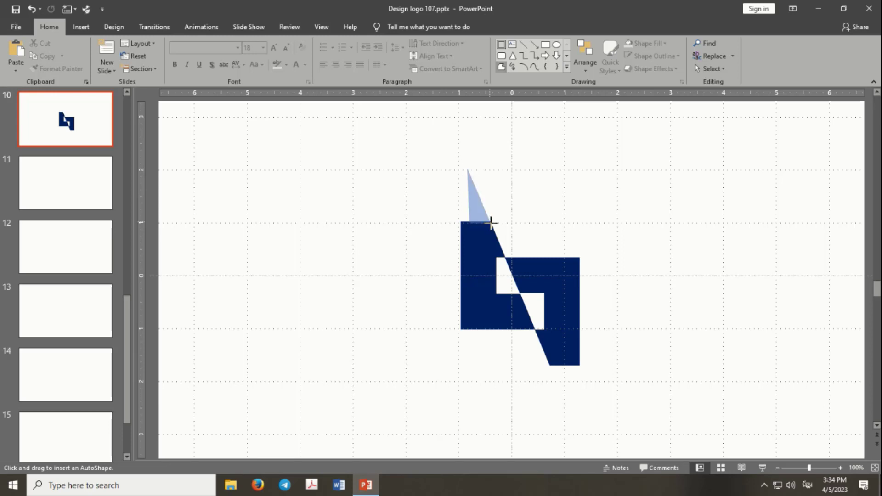
# Fill the triangular spike with the same dark navy blue as the halves
pyautogui.keyDown('ctrl'); pyautogui.scroll(2, 500, 202); pyautogui.keyUp('ctrl')
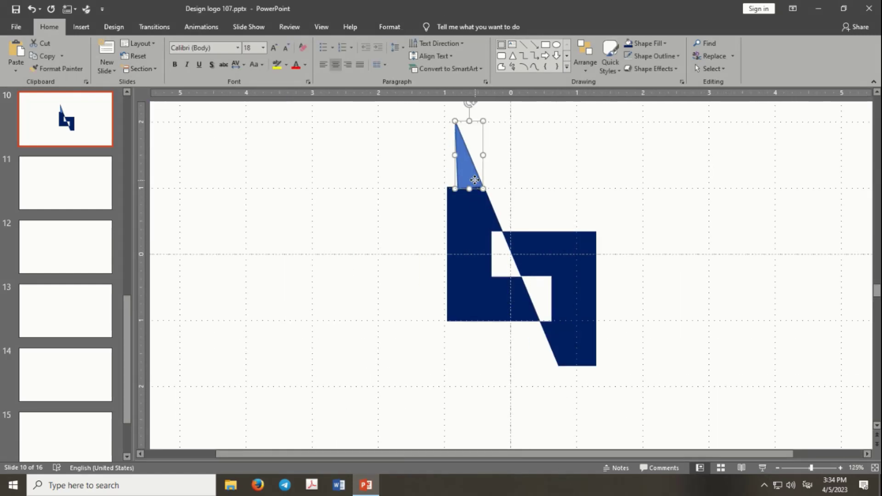
pyautogui.click(390, 26)
pyautogui.click(399, 43)
pyautogui.click(430, 124)
pyautogui.click(472, 167)
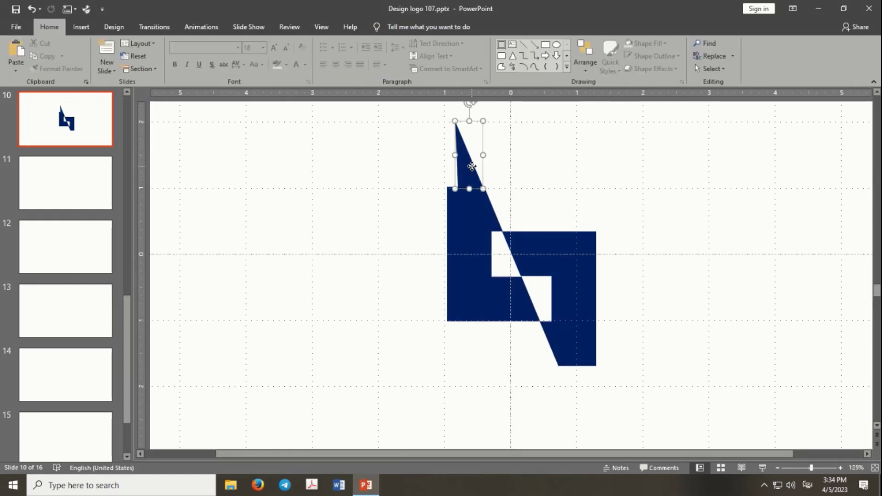
# Nudge the spike slightly down and to the right so its slanted edge lines up with the left half's diagonal
pyautogui.hotkey('ctrl', 'Down')
pyautogui.hotkey('ctrl', 'Right')
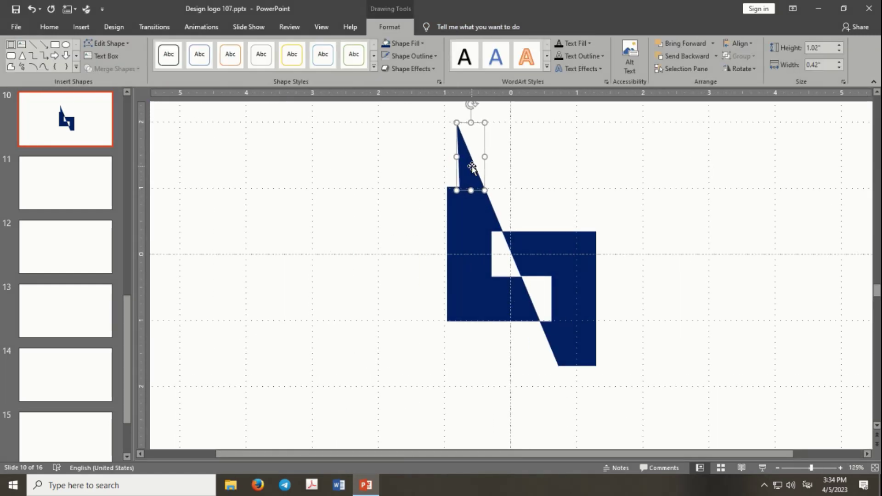
pyautogui.click(527, 173)
pyautogui.click(460, 166)
pyautogui.keyDown('shift'); pyautogui.click(477, 212); pyautogui.keyUp('shift')
pyautogui.click(484, 170)
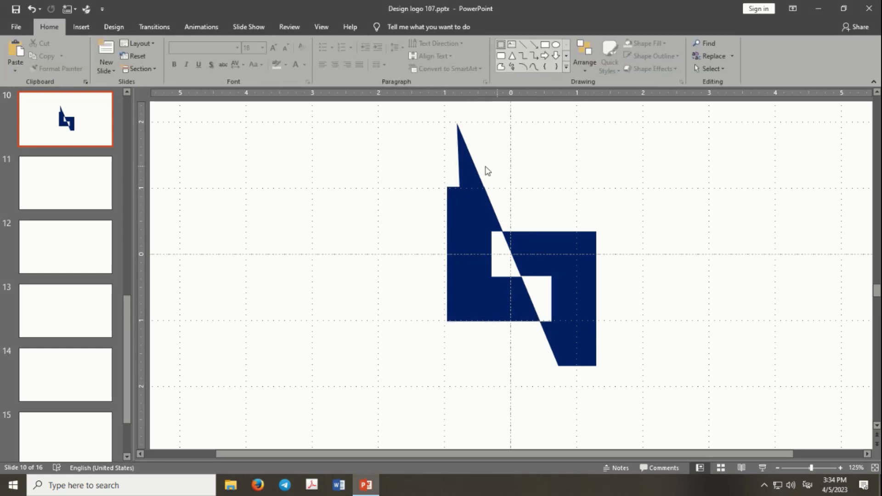
# Duplicate the spike and flip the copy vertically
pyautogui.click(471, 168)
pyautogui.hotkey('ctrl', 'd')
pyautogui.click(735, 68)
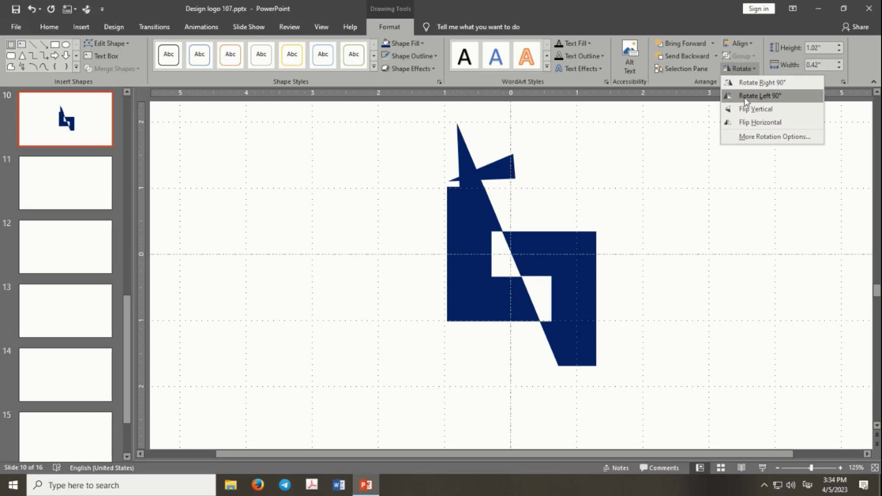
pyautogui.click(747, 96)
pyautogui.click(739, 68)
pyautogui.click(740, 84)
pyautogui.click(741, 69)
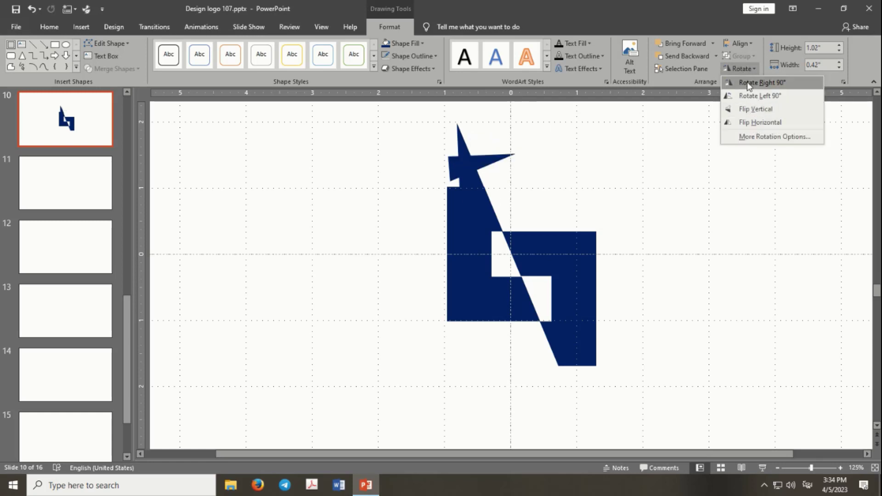
pyautogui.click(755, 109)
# Flip the copied spike horizontally and place it under the right half, pointing down along the diagonal
pyautogui.moveTo(489, 154); pyautogui.dragTo(617, 363)
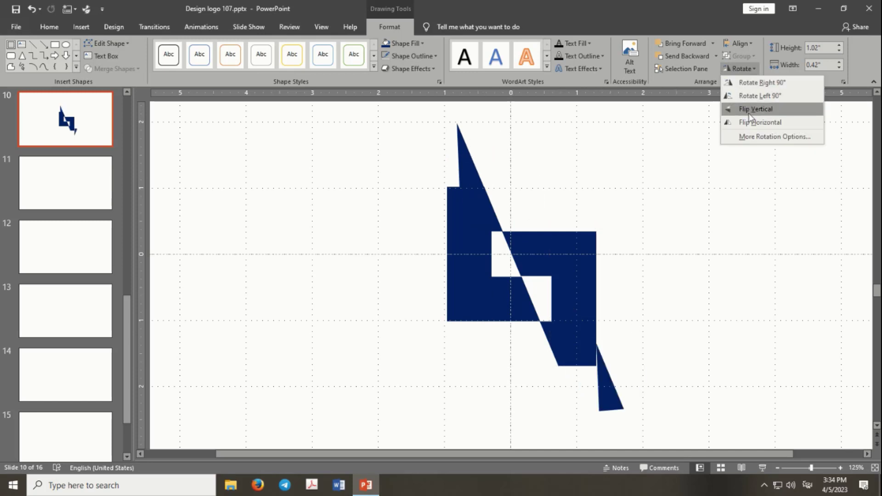
pyautogui.click(748, 110)
pyautogui.click(740, 68)
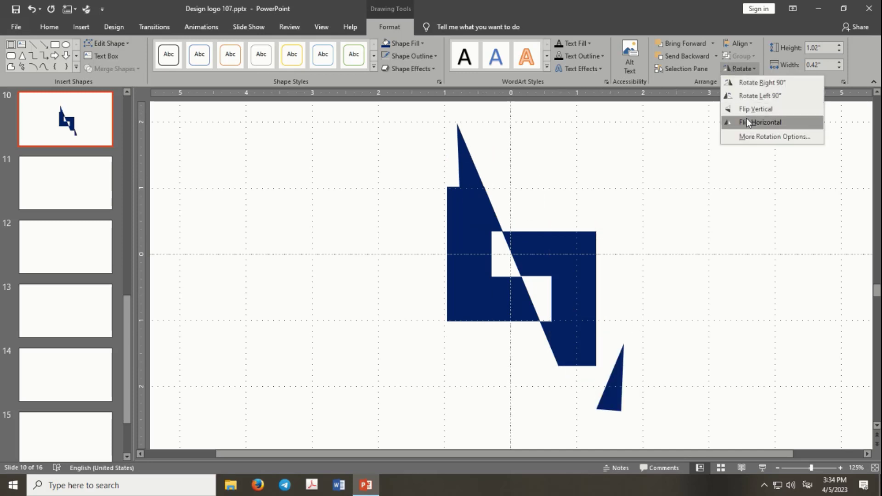
pyautogui.click(746, 117)
pyautogui.click(739, 69)
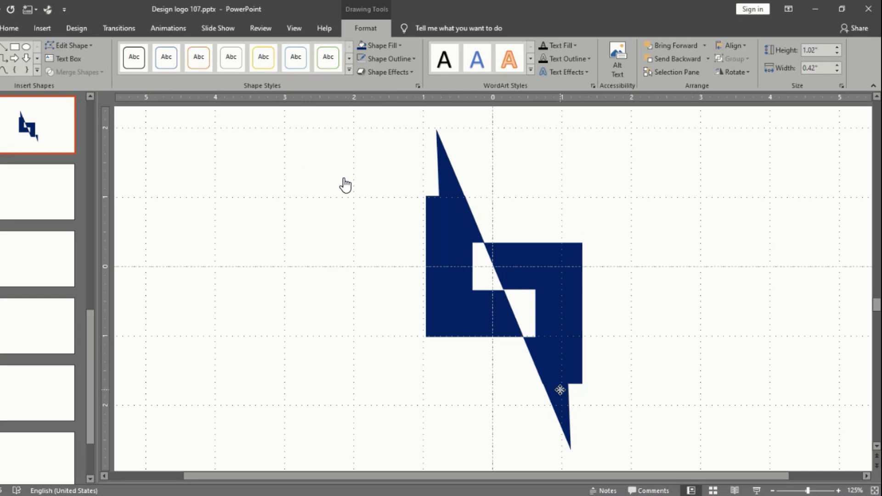
pyautogui.click(560, 390)
pyautogui.click(588, 400)
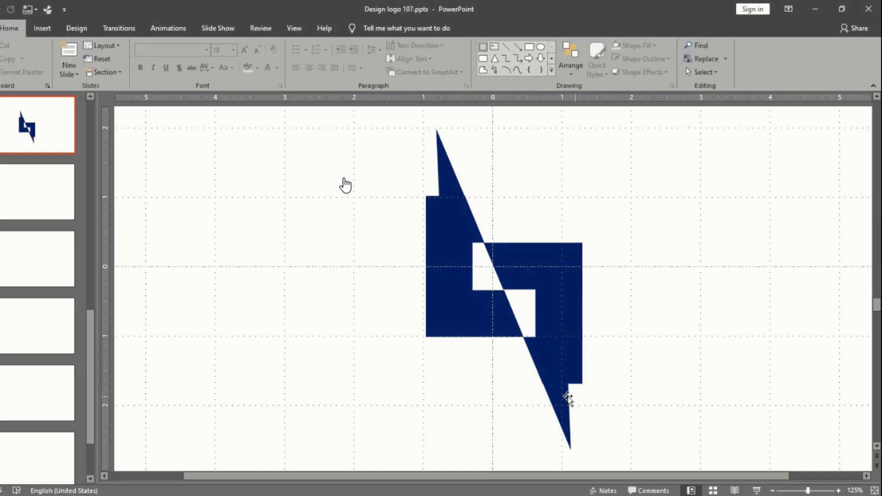
# Nudge the lower spike slightly left so its slanted edge lines up with the right half's diagonal
pyautogui.click(566, 398)
pyautogui.hotkey('ctrl', 'Left')
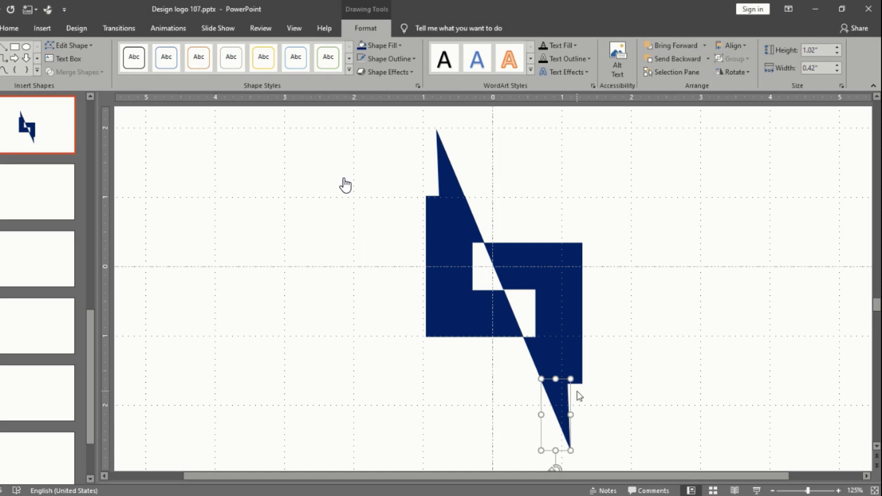
pyautogui.click(586, 394)
pyautogui.click(565, 399)
pyautogui.click(598, 392)
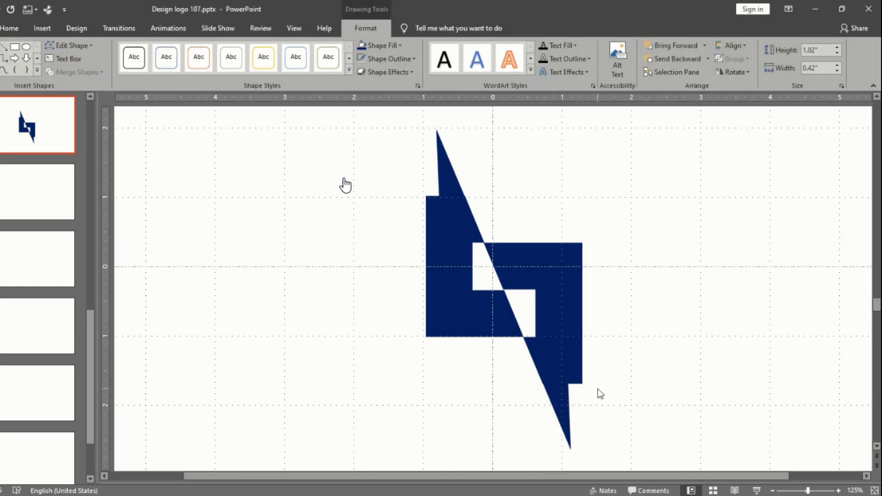
pyautogui.scroll(6, 553, 394)
pyautogui.click(562, 391)
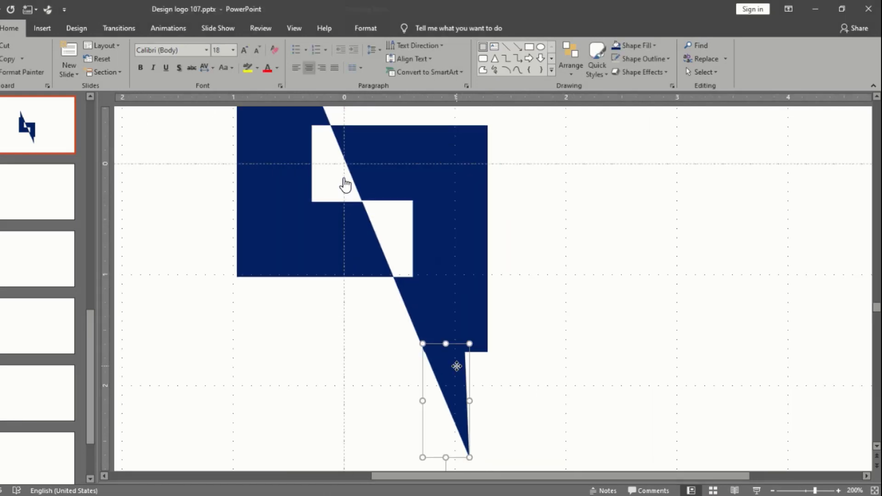
pyautogui.hotkey('ctrl', 'Left')
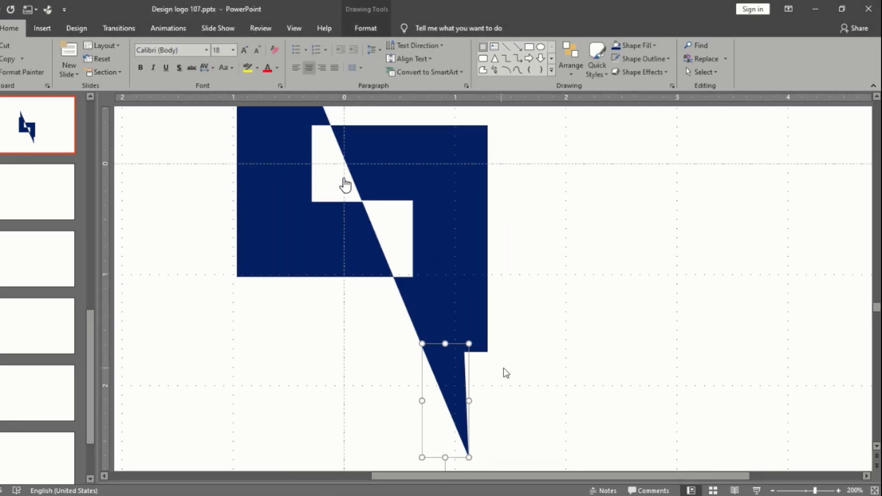
pyautogui.scroll(-5, 512, 366)
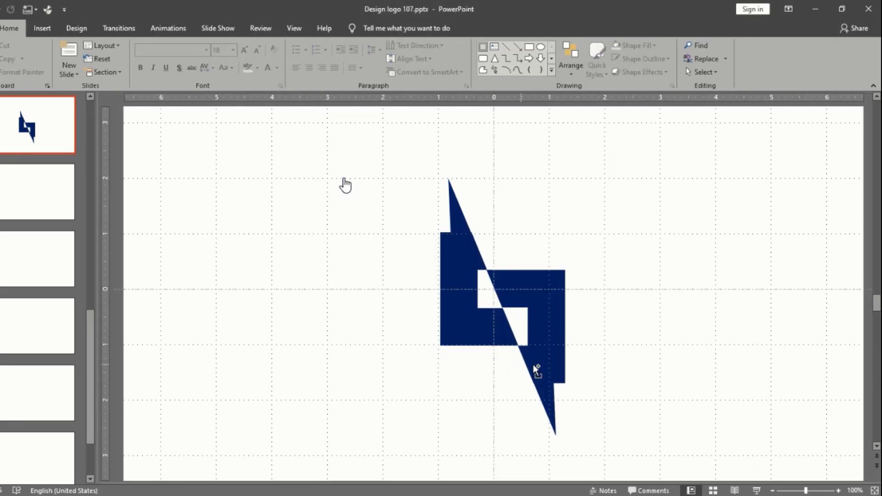
pyautogui.click(570, 391)
# Merge both spikes and both halves into one shape with Union
pyautogui.click(553, 389)
pyautogui.keyDown('shift'); pyautogui.click(538, 340); pyautogui.keyUp('shift')
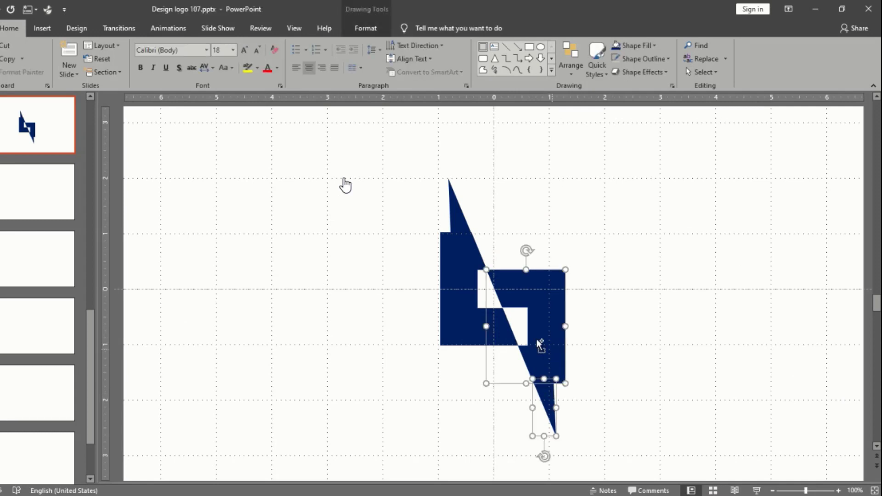
pyautogui.keyDown('shift'); pyautogui.click(459, 307); pyautogui.keyUp('shift')
pyautogui.keyDown('shift'); pyautogui.click(458, 216); pyautogui.keyUp('shift')
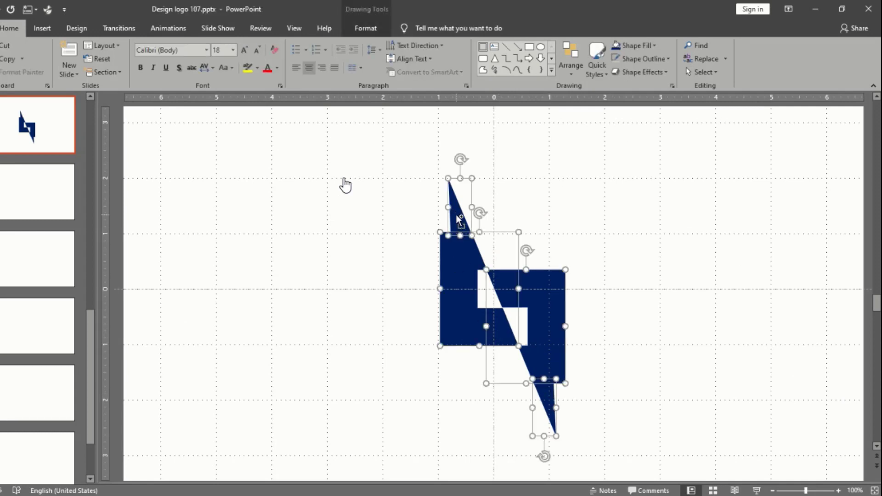
pyautogui.click(366, 28)
pyautogui.click(101, 72)
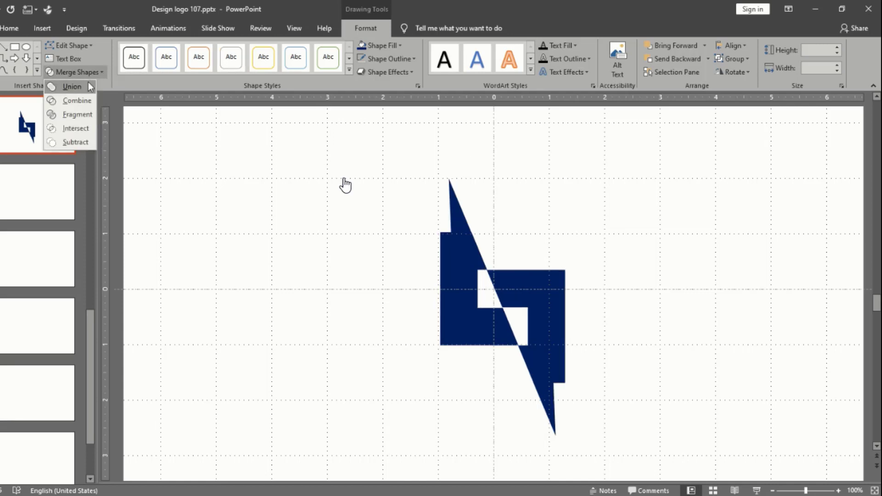
pyautogui.click(88, 82)
pyautogui.click(632, 234)
# Centre the merged logo on the slide's horizontal and vertical guides
pyautogui.scroll(-3, 633, 233)
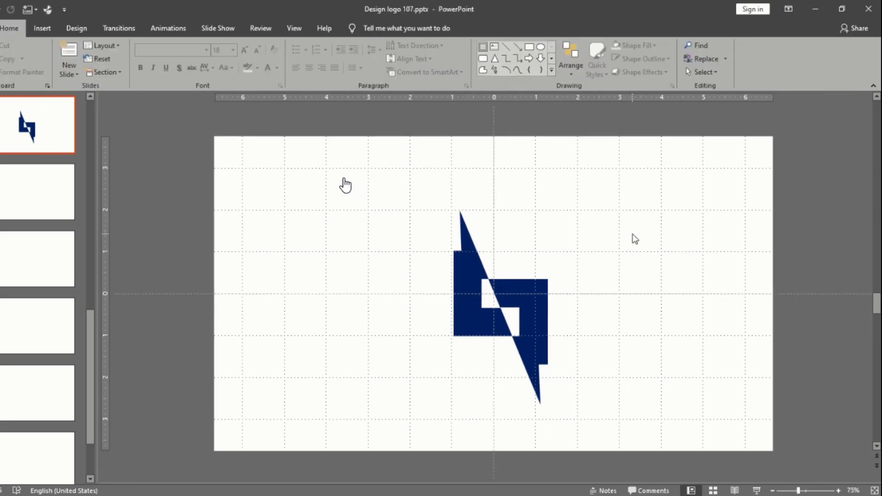
pyautogui.moveTo(528, 299); pyautogui.dragTo(514, 288)
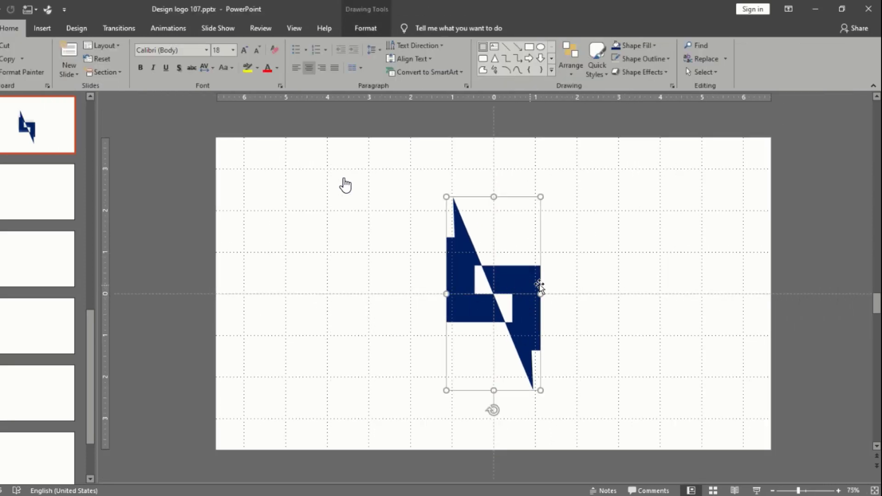
pyautogui.scroll(1, 557, 235)
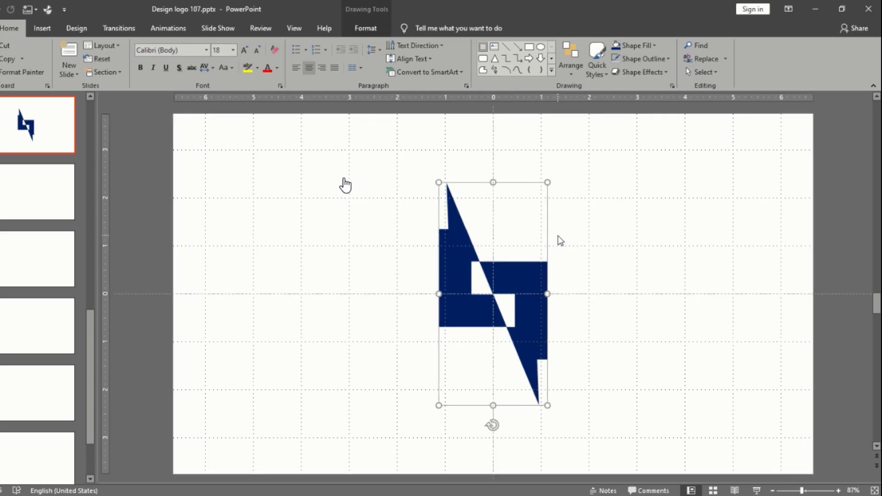
# Insert an empty text box just above the logo's upper spike
pyautogui.click(577, 197)
pyautogui.click(494, 46)
pyautogui.click(448, 163)
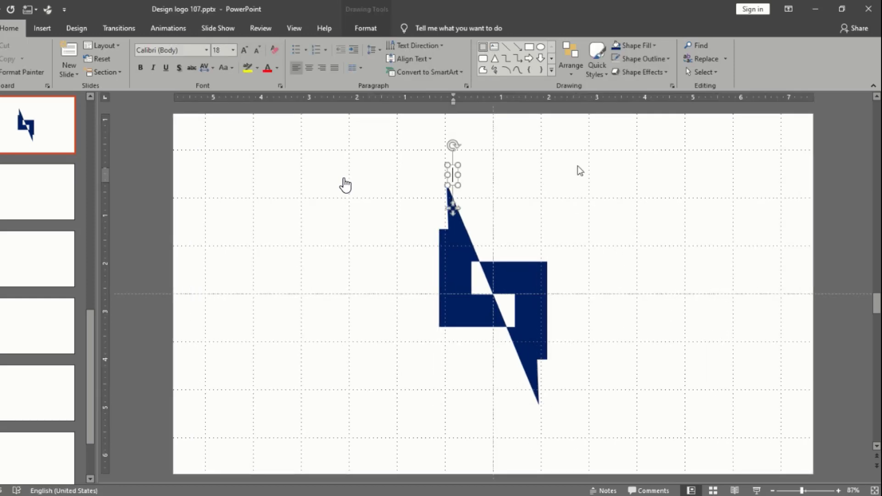
pyautogui.write('ឡៅអៅ')
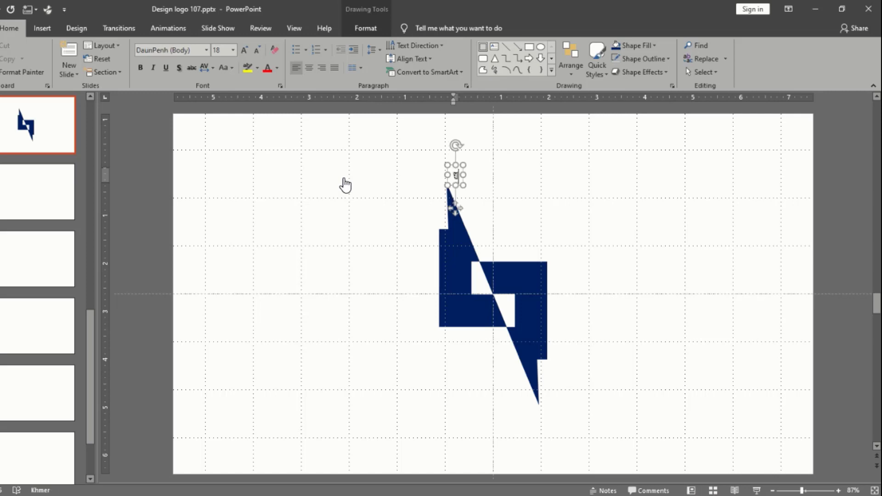
pyautogui.press('BackSpace')
pyautogui.press('BackSpace')
pyautogui.press('BackSpace')
pyautogui.press('BackSpace')
# Switch the input language to English and enter "Logo DP" in the text box above the logo
pyautogui.hotkey('alt', 'shift')
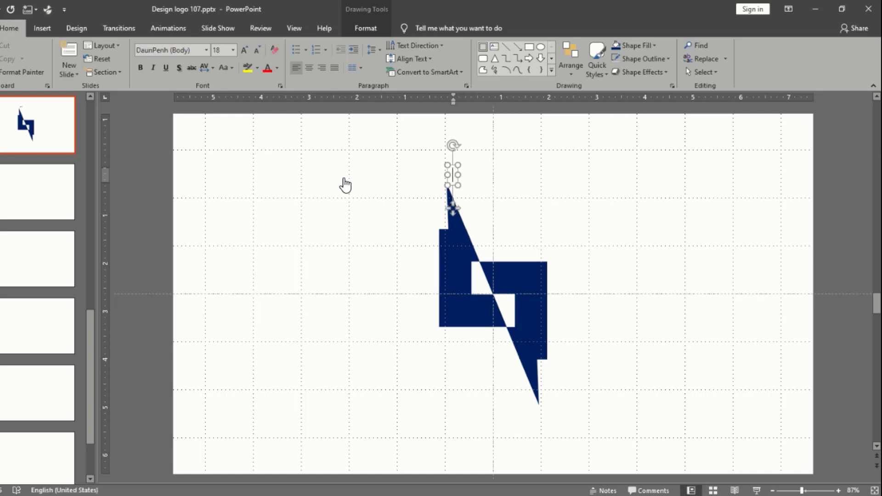
pyautogui.write('Logo ')
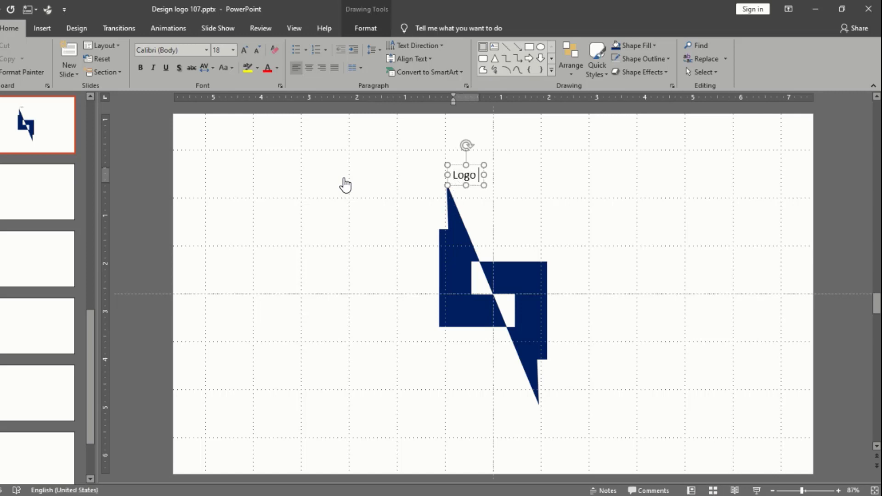
pyautogui.write('DP')
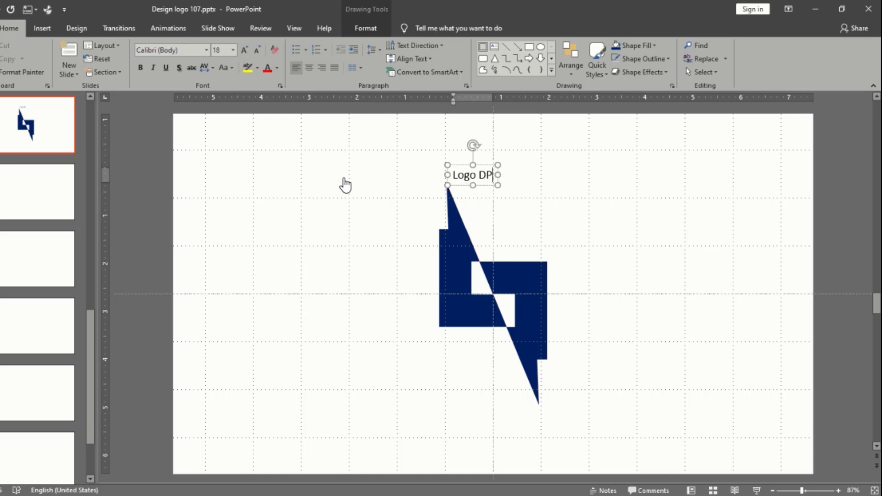
pyautogui.click(486, 187)
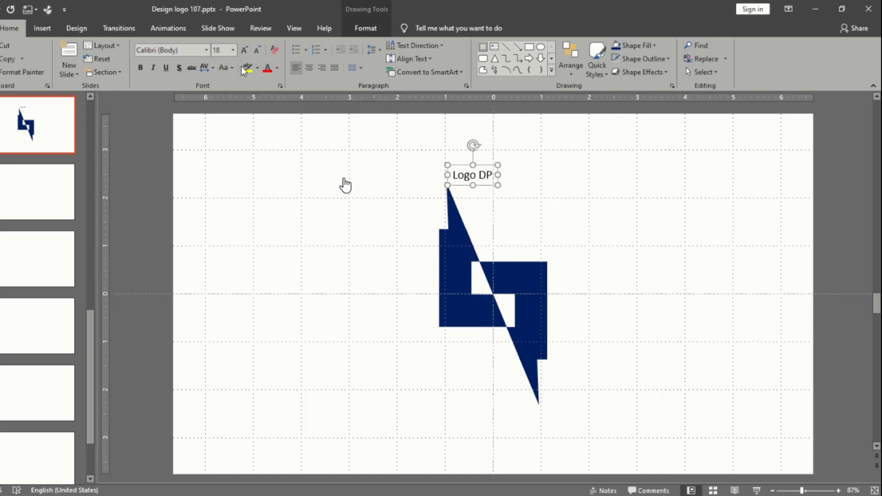
# Enlarge the "Logo DP" text to 72 pt and make it bold with a text shadow
pyautogui.click(244, 48)
pyautogui.click(244, 49)
pyautogui.click(244, 49)
pyautogui.click(243, 48)
pyautogui.click(244, 48)
pyautogui.click(244, 49)
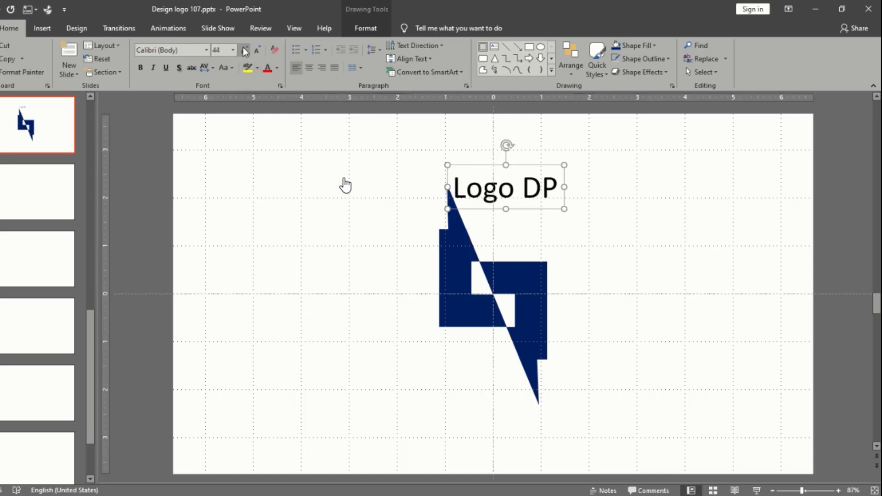
pyautogui.click(244, 49)
pyautogui.click(244, 49)
pyautogui.click(244, 49)
pyautogui.click(244, 49)
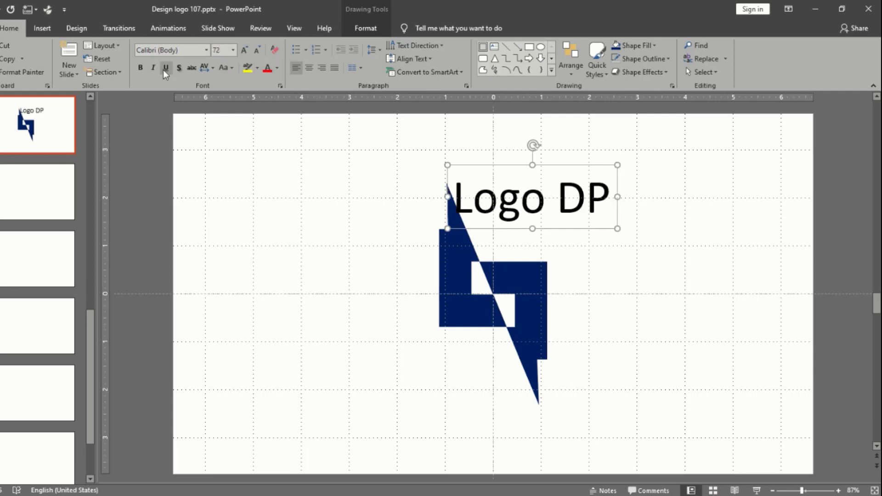
pyautogui.click(140, 67)
pyautogui.click(179, 67)
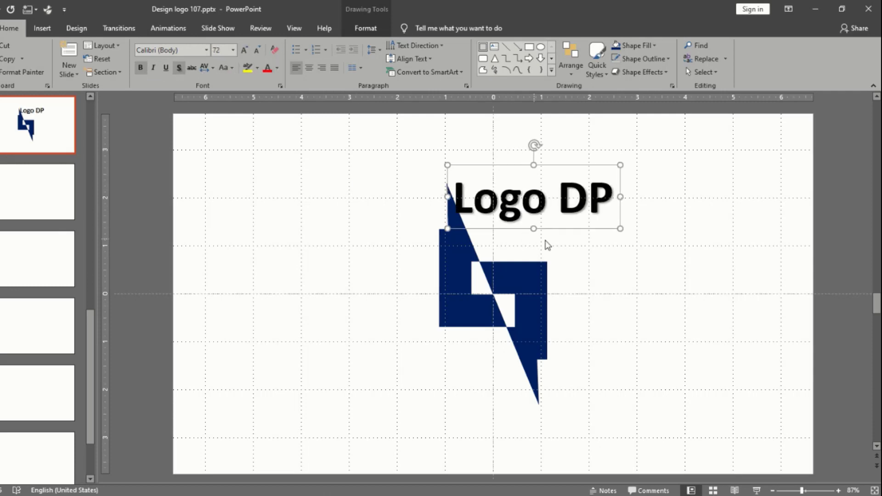
# Move the "Logo DP" text below the logo's left half, ending beside the lower spike's diagonal edge
pyautogui.moveTo(557, 231); pyautogui.dragTo(450, 387)
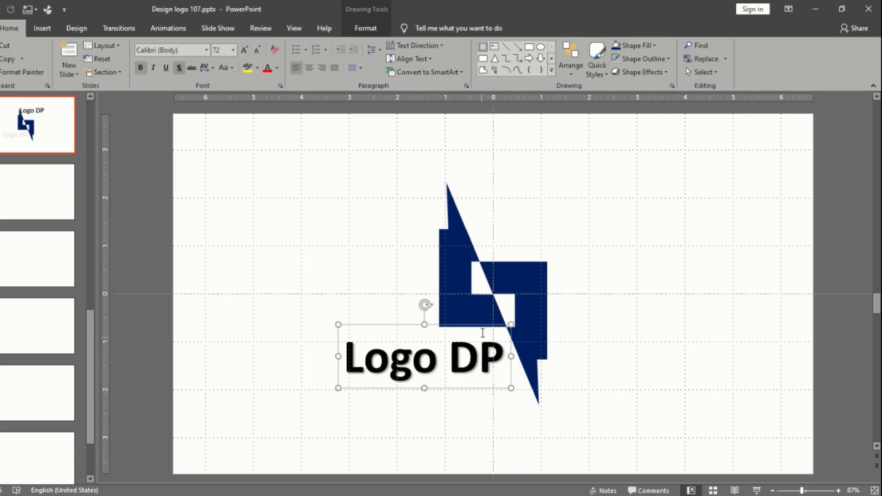
pyautogui.keyDown('shift'); pyautogui.click(484, 309); pyautogui.keyUp('shift')
pyautogui.click(579, 302)
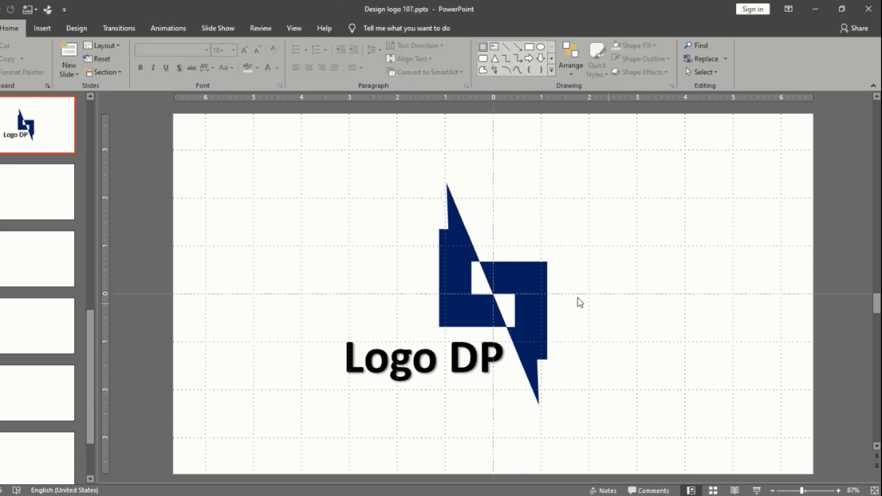
# Group the logo shape with the "Logo DP" text and present the current slide as a slide show
pyautogui.click(541, 285)
pyautogui.keyDown('shift'); pyautogui.click(417, 352); pyautogui.keyUp('shift')
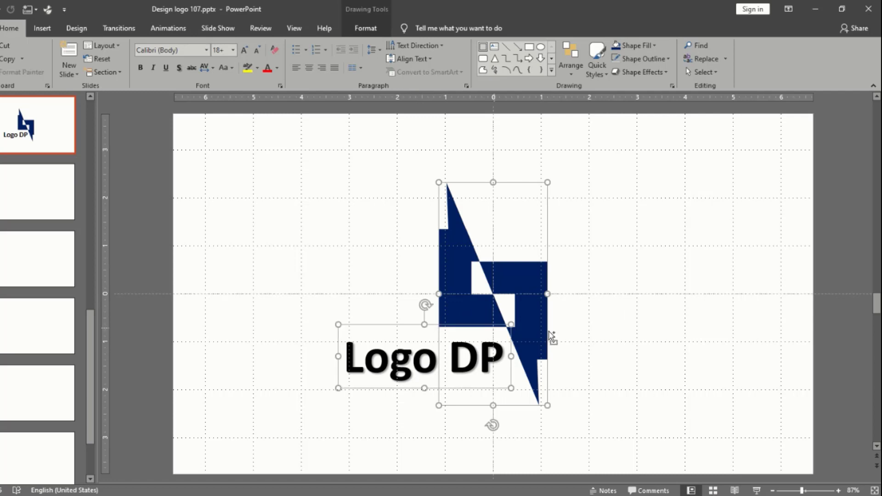
pyautogui.hotkey('ctrl', 'g')
pyautogui.click(757, 490)
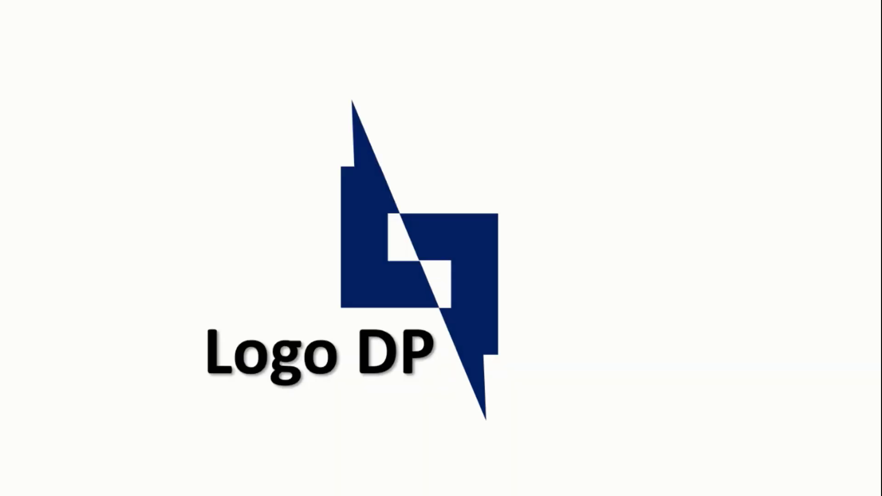